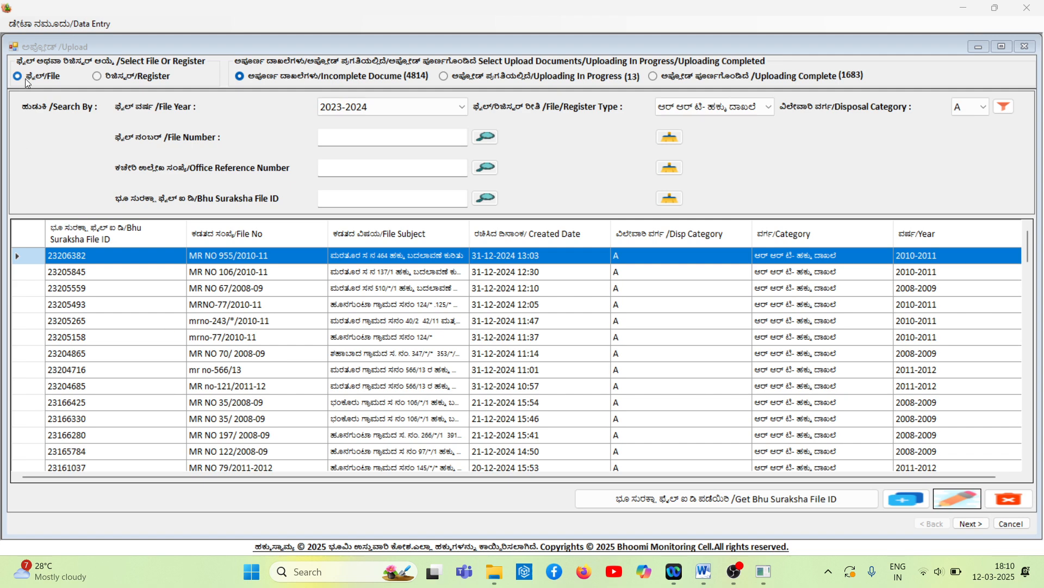
- Start a new record for a file rather than a register and enter RRT2/2023-24 as its file number
{"action": "left_click", "coordinate": [135, 77]}
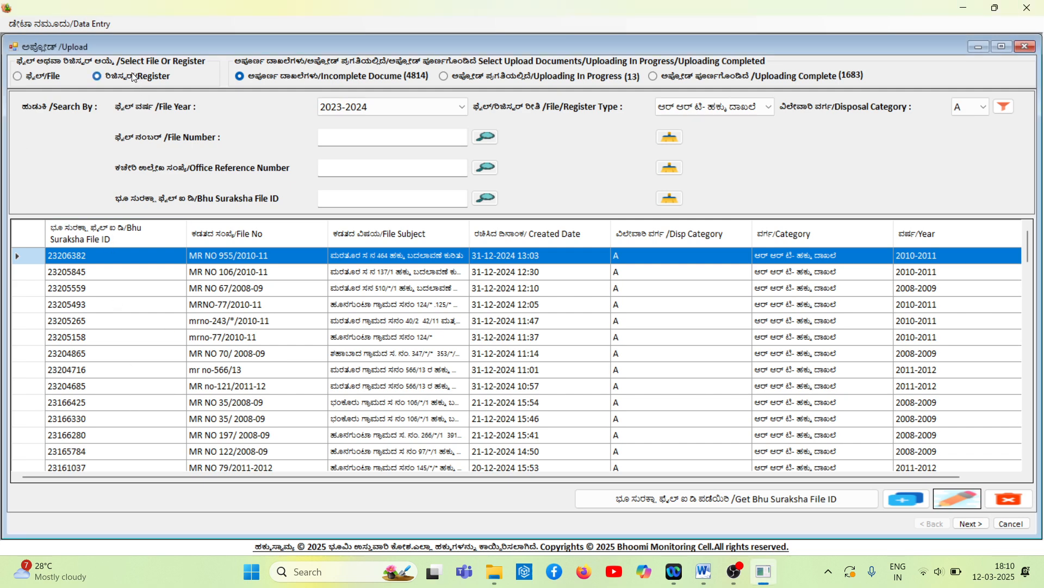
{"action": "left_click", "coordinate": [32, 78]}
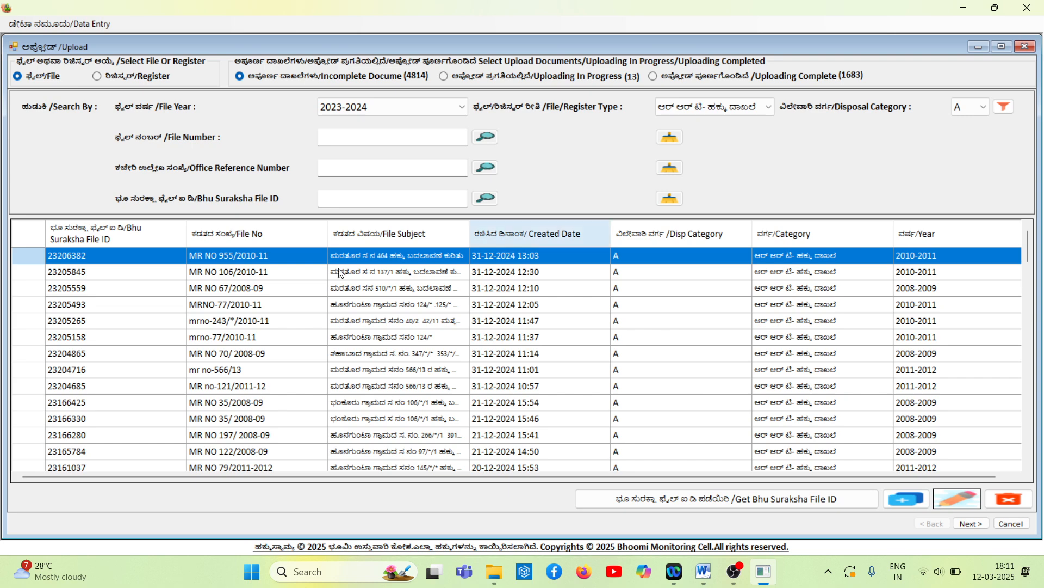
{"action": "left_click", "coordinate": [904, 501]}
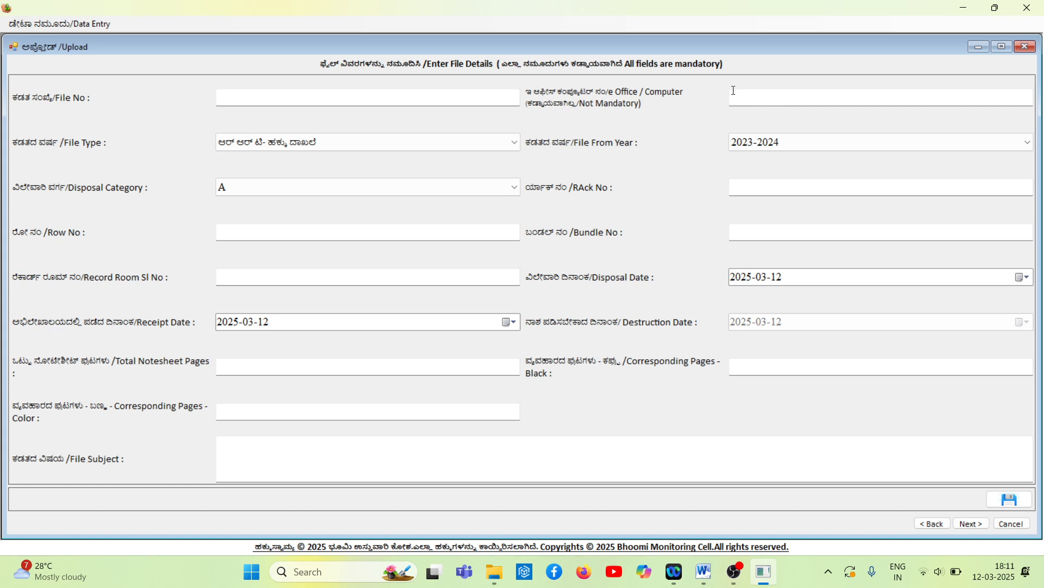
{"action": "left_click", "coordinate": [386, 101]}
{"action": "type", "text": "RRTC"}
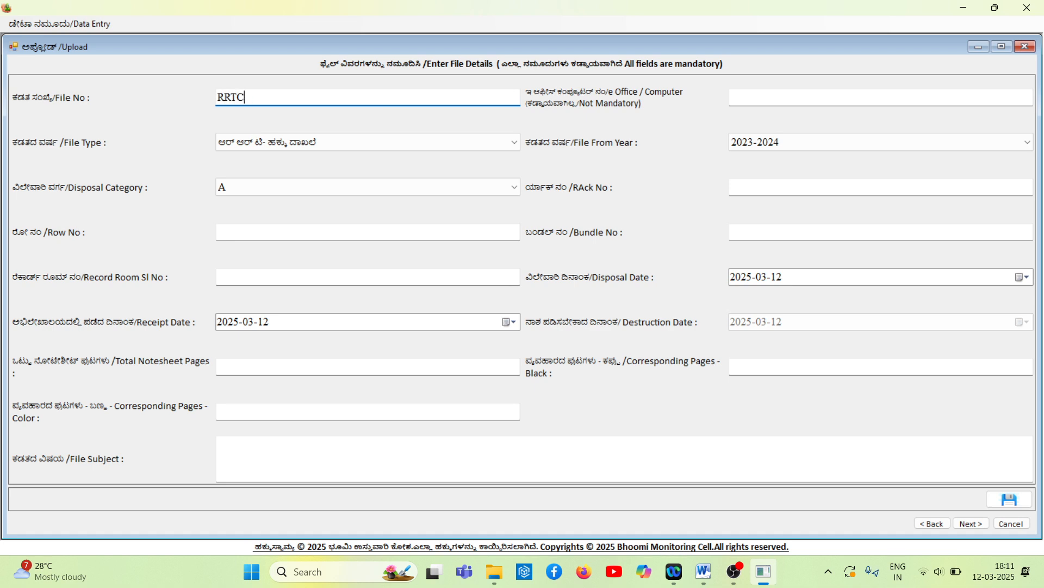
{"action": "key", "text": "BackSpace"}
{"action": "type", "text": "2/2023-24"}
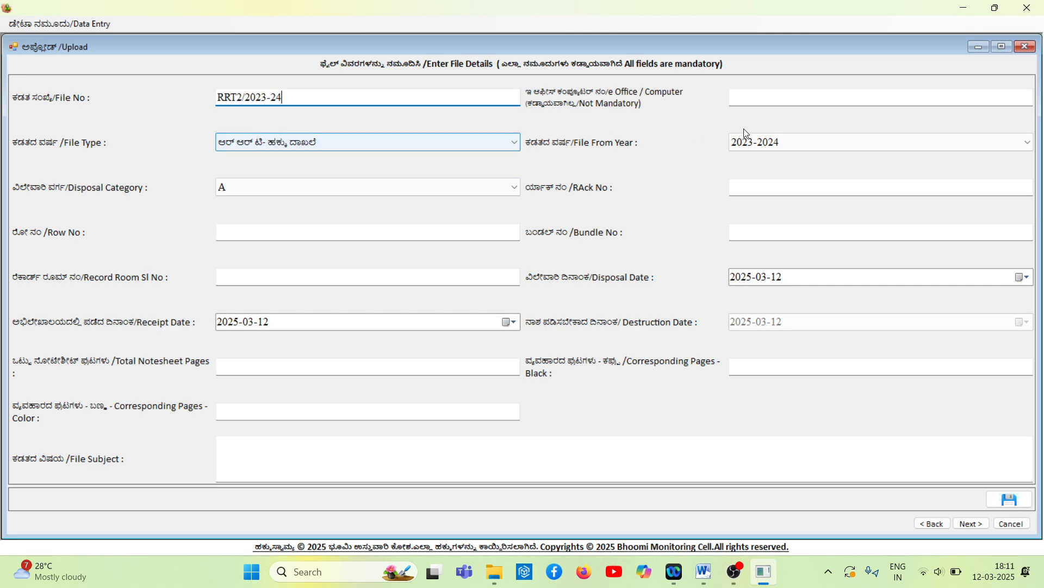
- Set the file's From Year to 2023-2024 and its disposal category to C
{"action": "left_click", "coordinate": [788, 143]}
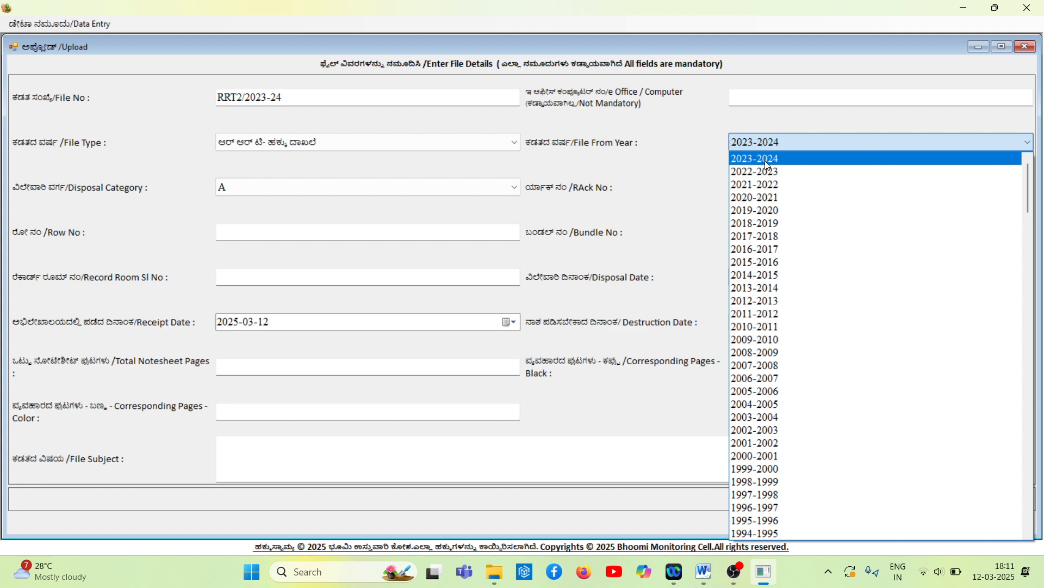
{"action": "left_click", "coordinate": [767, 163]}
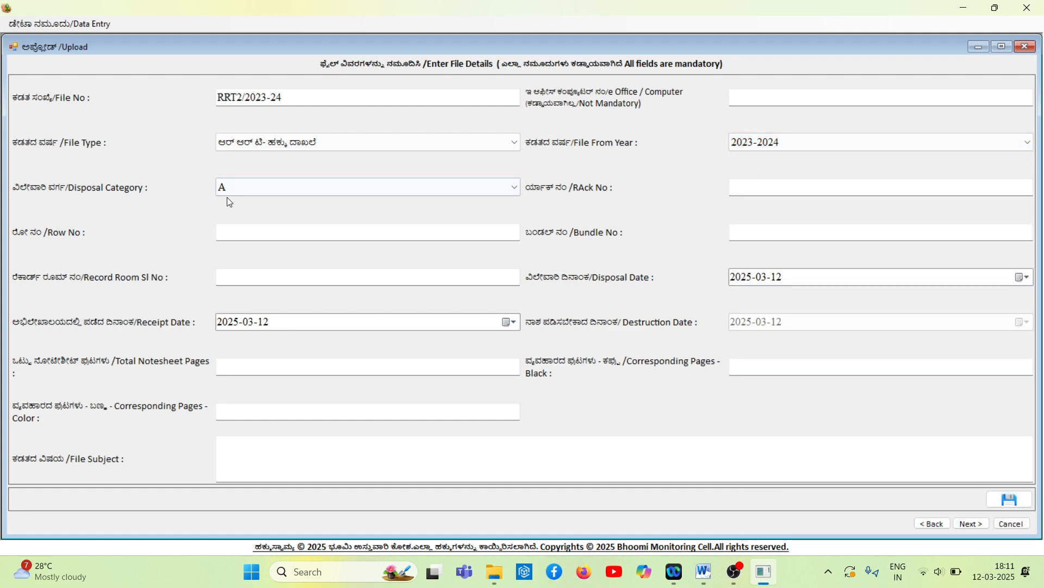
{"action": "left_click", "coordinate": [313, 190]}
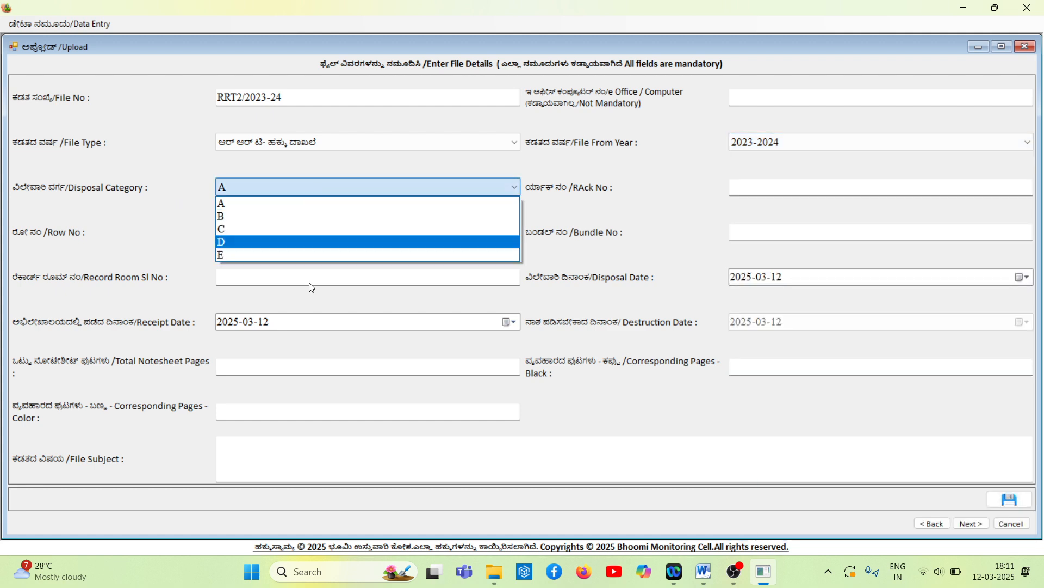
{"action": "left_click", "coordinate": [298, 229]}
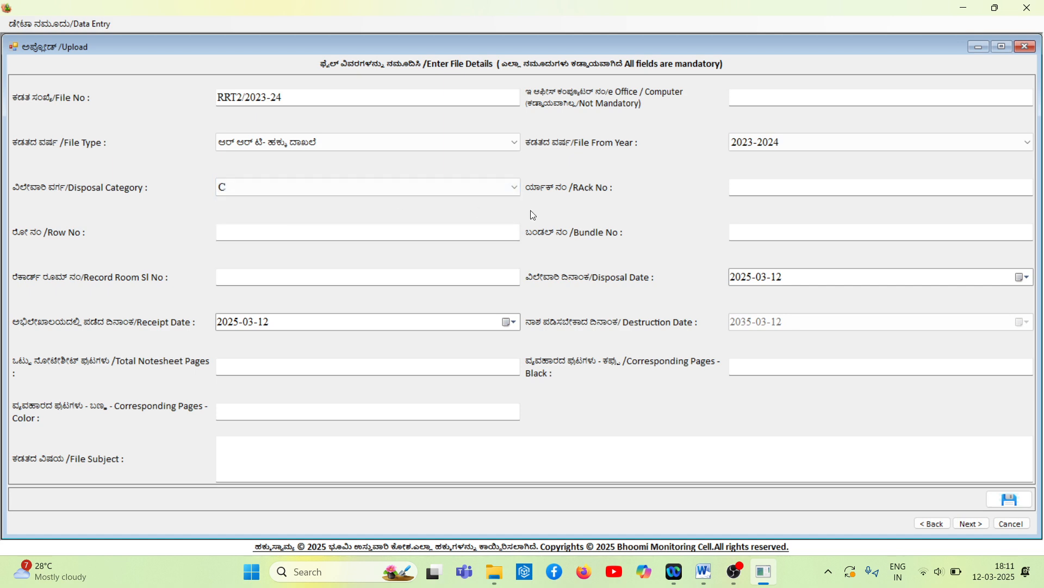
- Fill in the file's storage location with rack number 3, row number 1, bundle number 2 and record room serial number 14
{"action": "left_click", "coordinate": [756, 190]}
{"action": "type", "text": "3"}
{"action": "left_click", "coordinate": [274, 232]}
{"action": "type", "text": "1"}
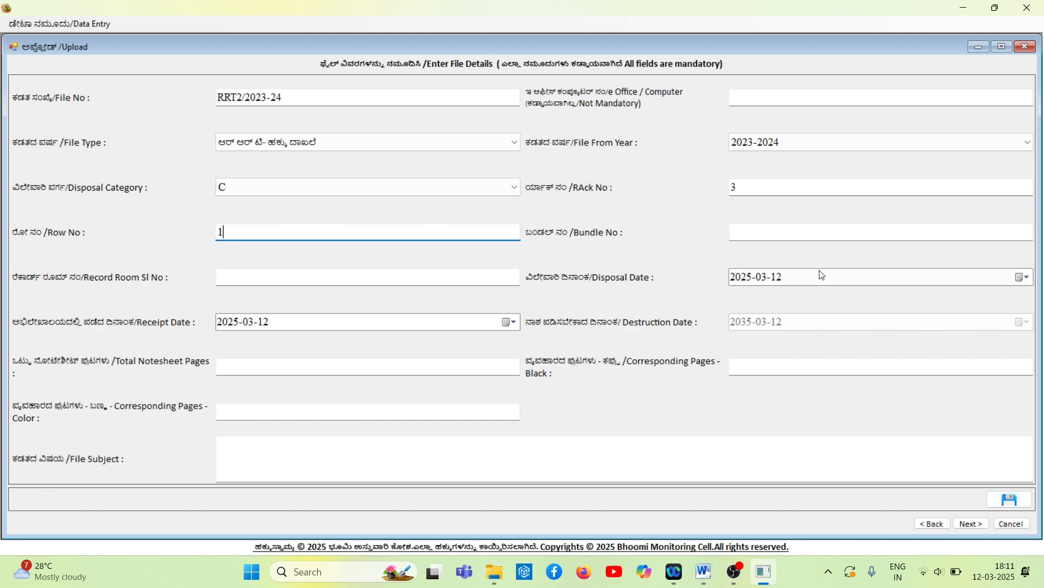
{"action": "left_click", "coordinate": [799, 232]}
{"action": "type", "text": "2"}
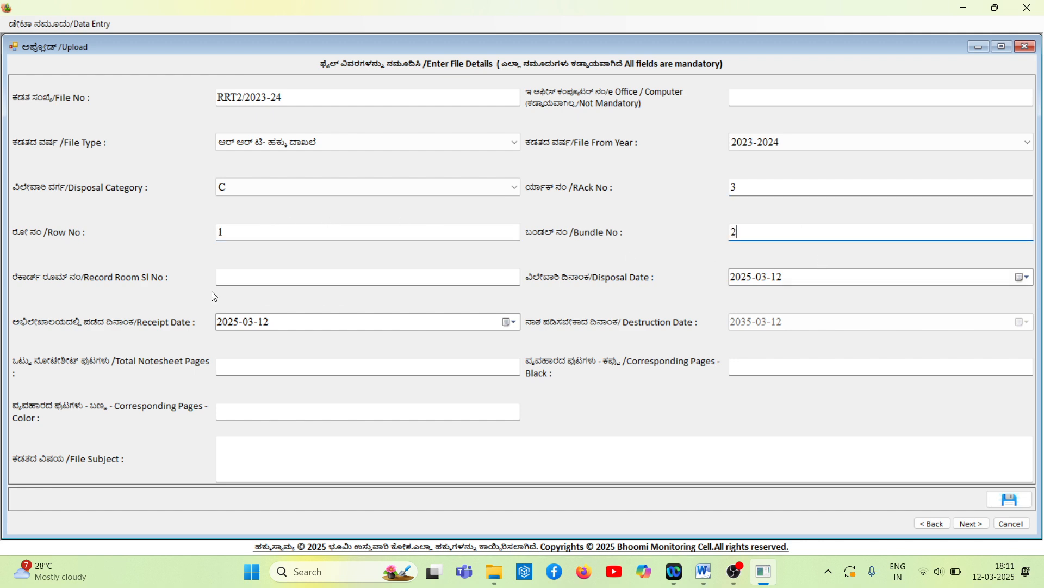
{"action": "left_click", "coordinate": [265, 281]}
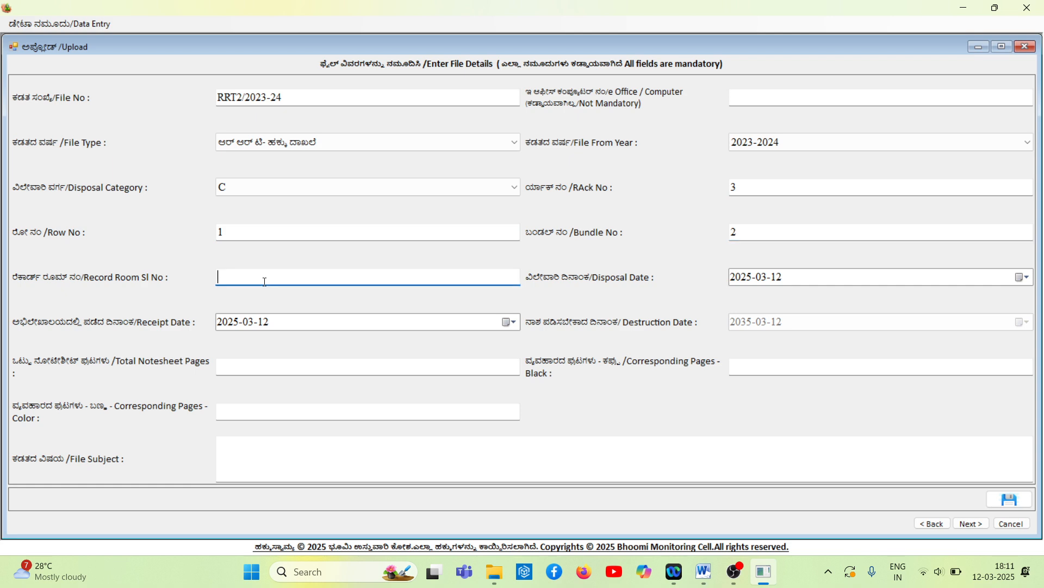
{"action": "type", "text": "14"}
- Set both the disposal date and the receipt date of the file to 2025-03-06
{"action": "left_click", "coordinate": [1020, 280]}
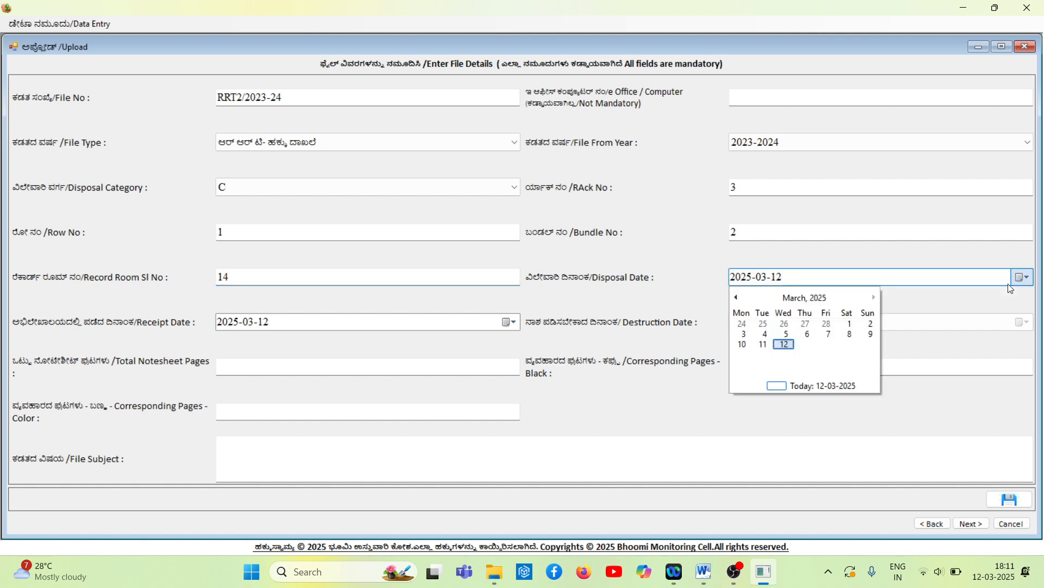
{"action": "left_click", "coordinate": [810, 339]}
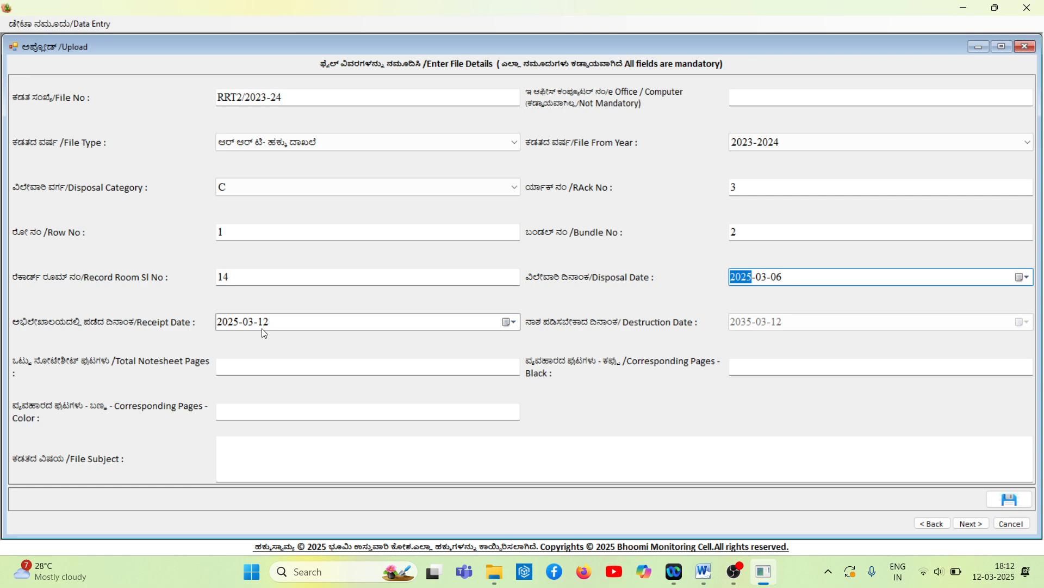
{"action": "left_click", "coordinate": [508, 324]}
{"action": "left_click", "coordinate": [294, 380]}
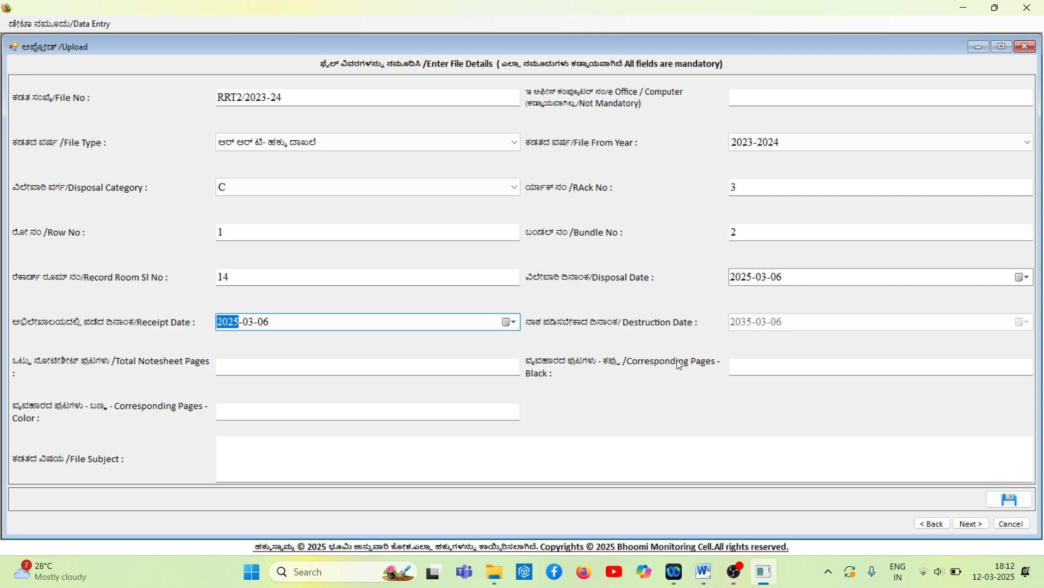
- Enter the page counts: 4 total notesheet pages, 860 black corresponding pages and 0 color corresponding pages
{"action": "left_click", "coordinate": [268, 369]}
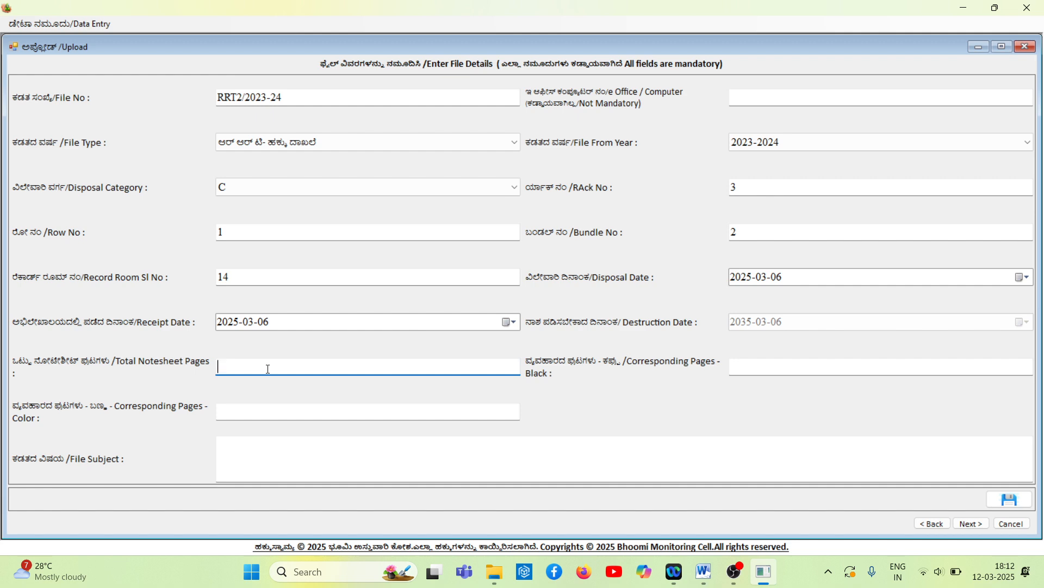
{"action": "type", "text": "4"}
{"action": "left_click", "coordinate": [735, 368]}
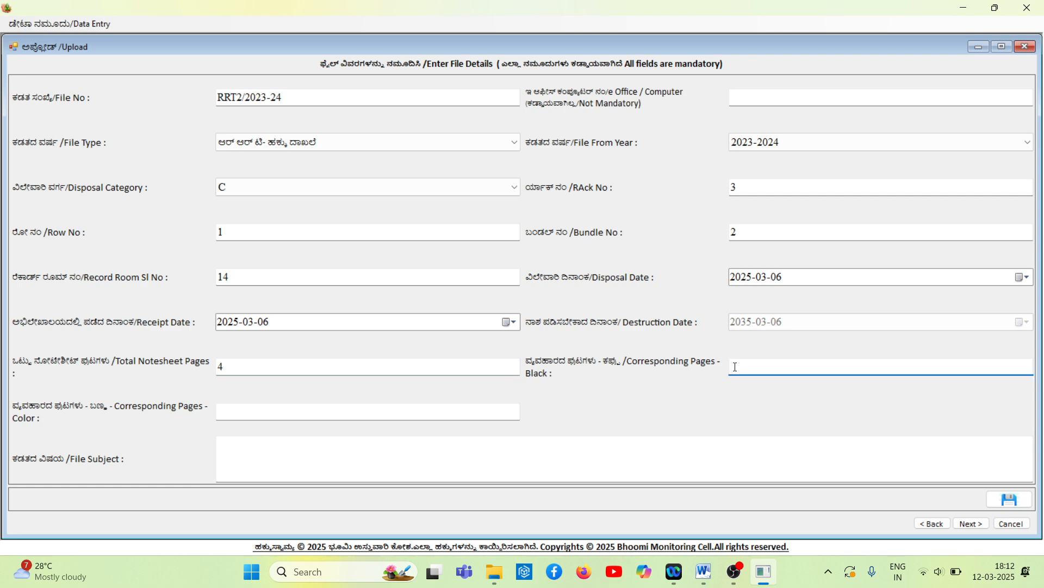
{"action": "type", "text": "860"}
{"action": "left_click", "coordinate": [230, 413]}
{"action": "type", "text": "0"}
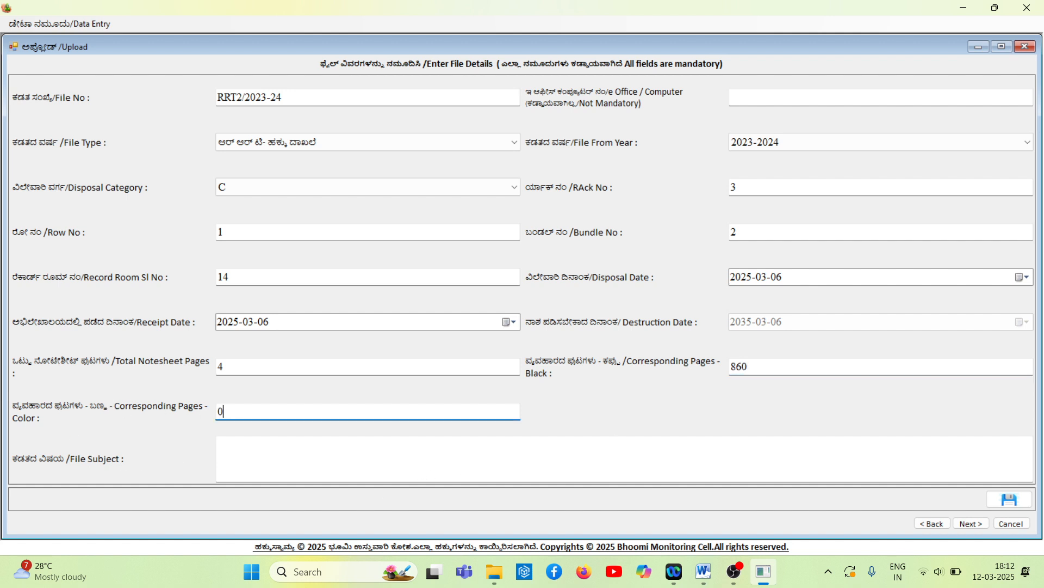
- Enter RRT as the file subject and save the file details, acknowledging the messages
{"action": "left_click", "coordinate": [255, 455]}
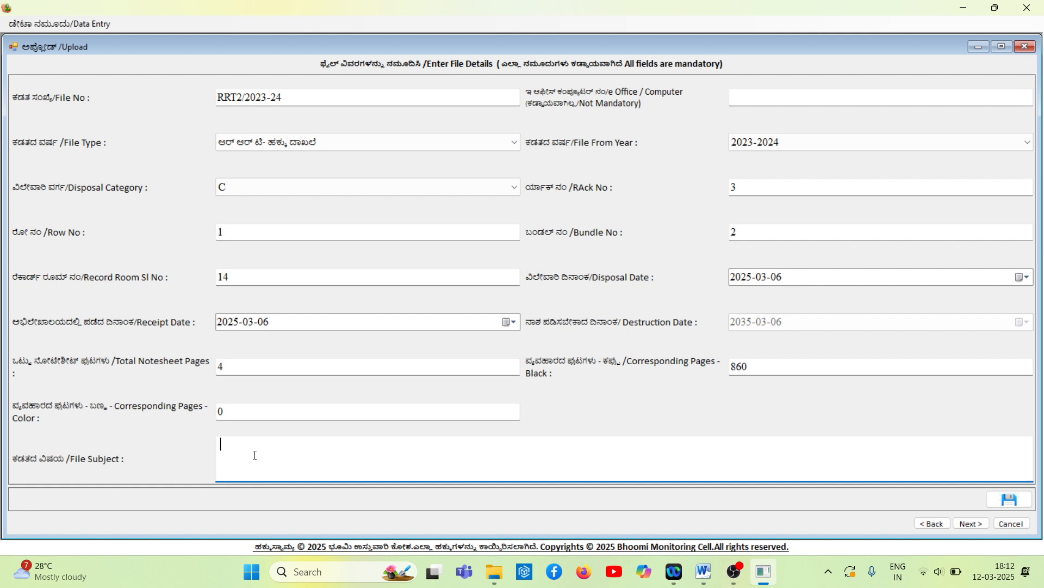
{"action": "type", "text": "RTC"}
{"action": "key", "text": "BackSpace"}
{"action": "key", "text": "BackSpace"}
{"action": "type", "text": "RT"}
{"action": "left_click", "coordinate": [1017, 502]}
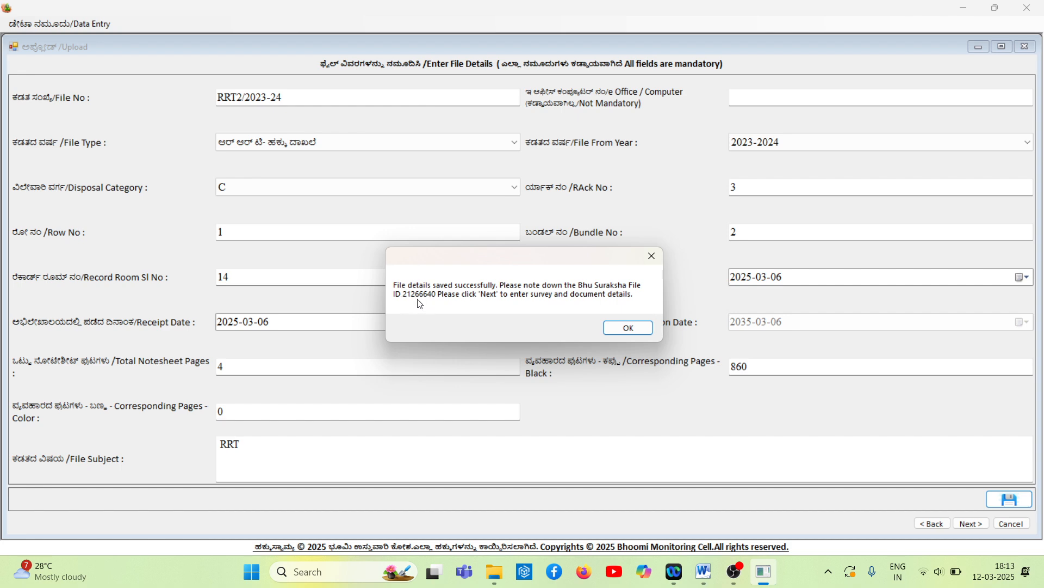
{"action": "left_click", "coordinate": [618, 325]}
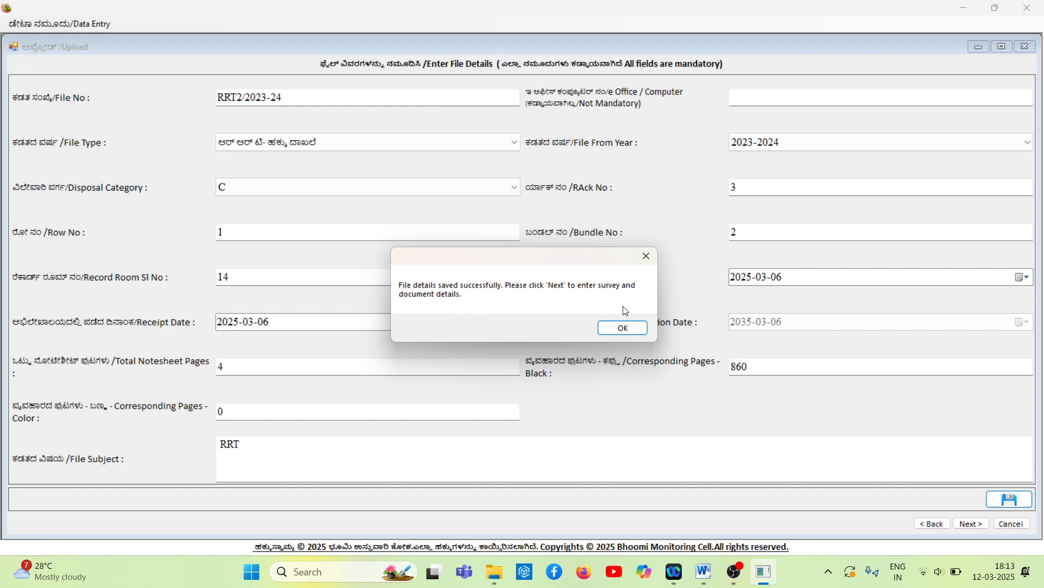
{"action": "left_click", "coordinate": [626, 328]}
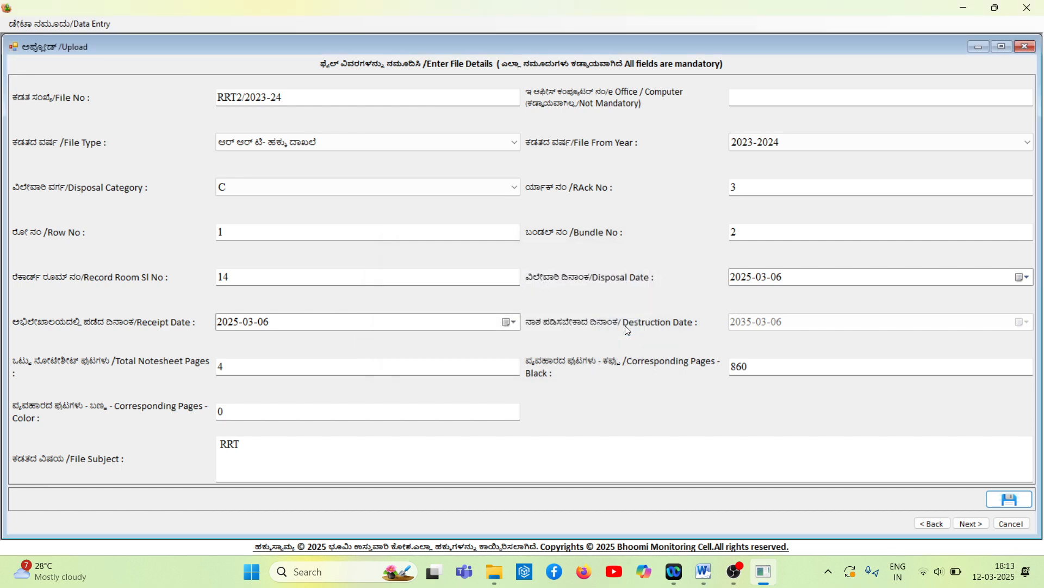
- Proceed to the survey number details and choose hobli ಶಾಹಾಬಾದ and village ತರನಳ್ಳಿ
{"action": "left_click", "coordinate": [968, 524]}
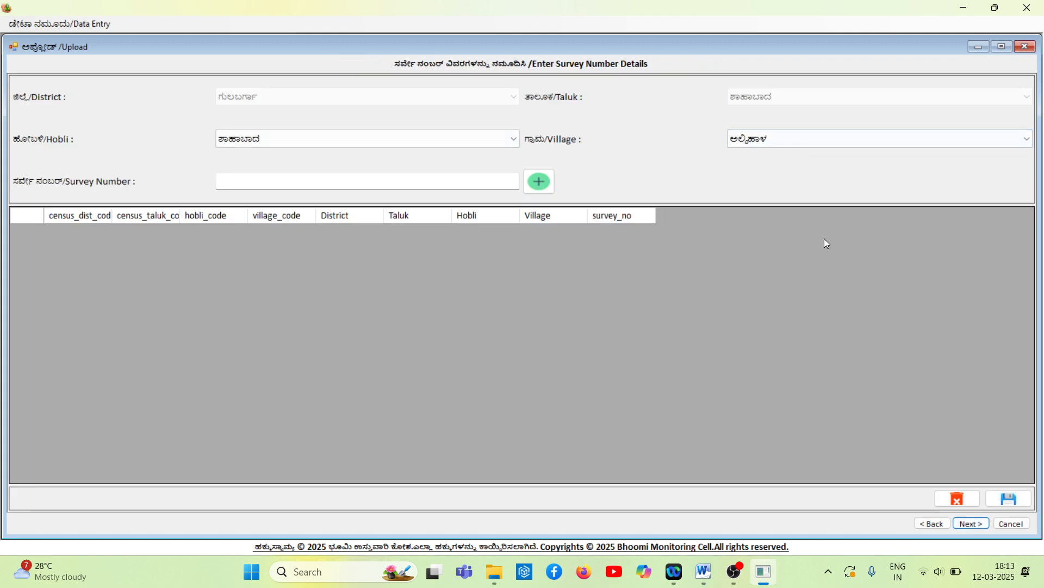
{"action": "left_click", "coordinate": [440, 143]}
{"action": "left_click", "coordinate": [435, 156]}
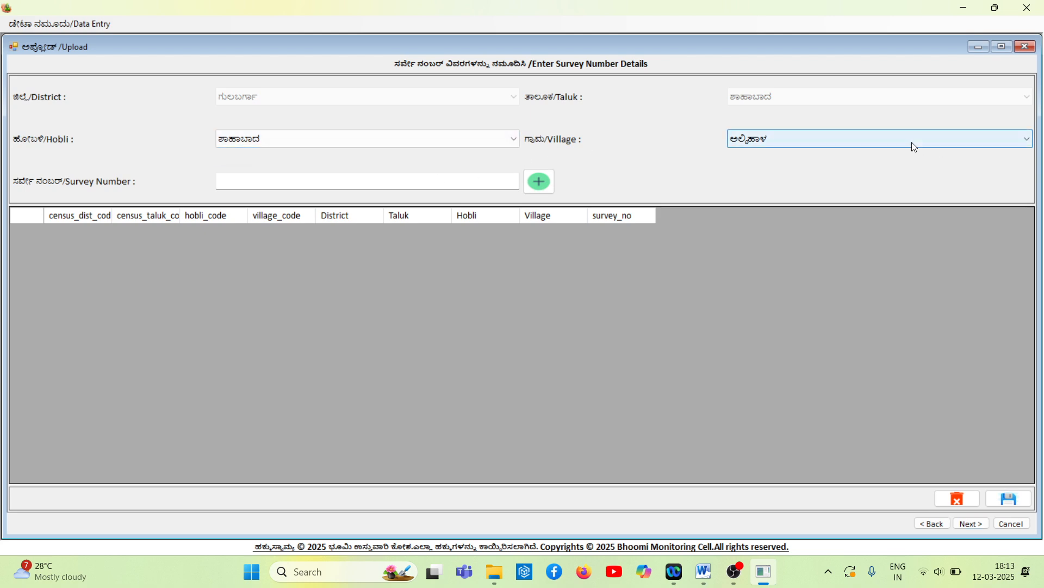
{"action": "left_click", "coordinate": [912, 142]}
{"action": "left_click", "coordinate": [844, 197]}
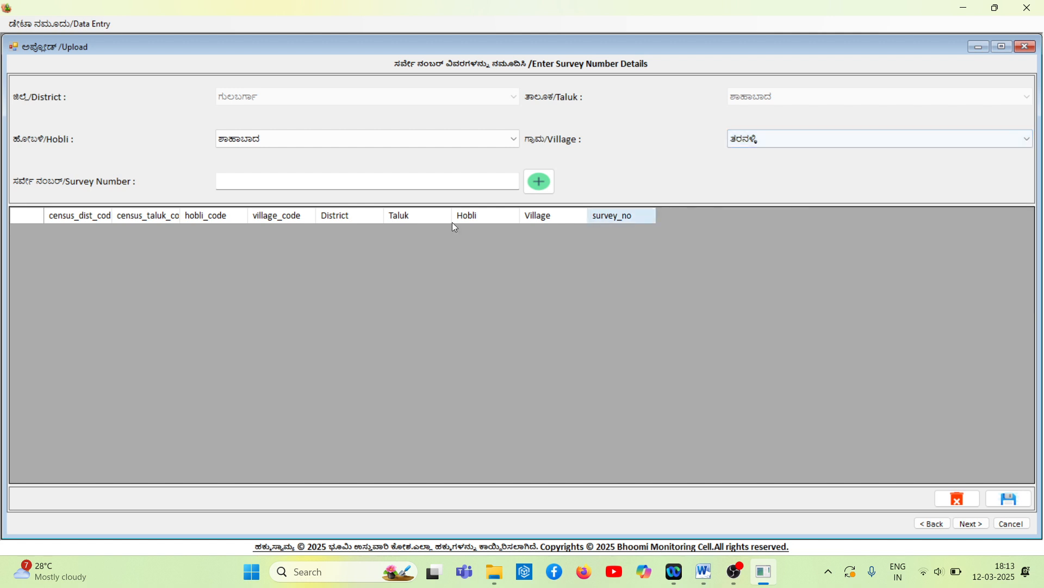
- Add survey number 1/*/* to the list and save the survey details
{"action": "left_click", "coordinate": [300, 177]}
{"action": "type", "text": "1/"}
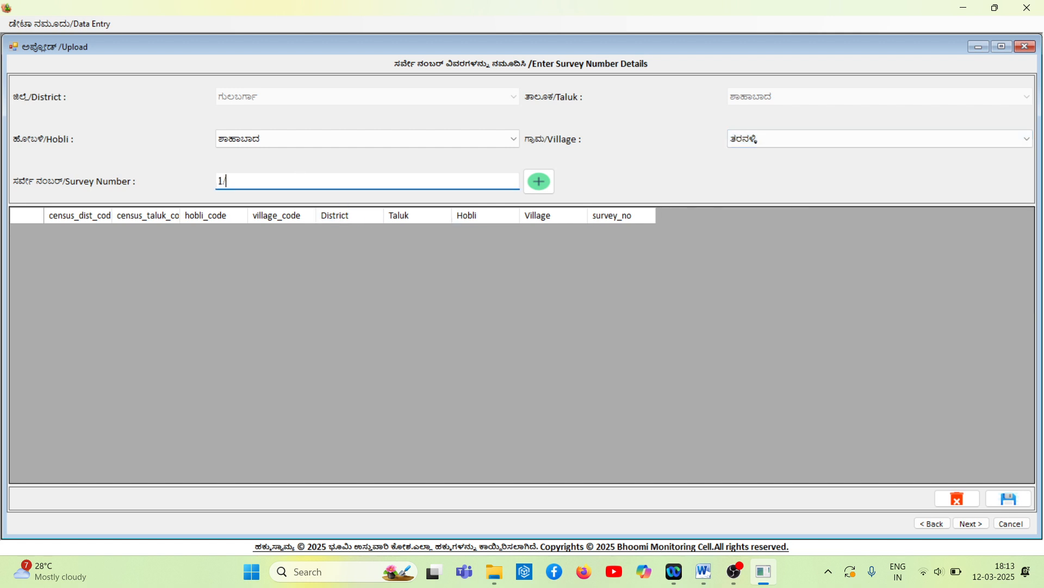
{"action": "type", "text": "*/*"}
{"action": "left_click", "coordinate": [536, 182]}
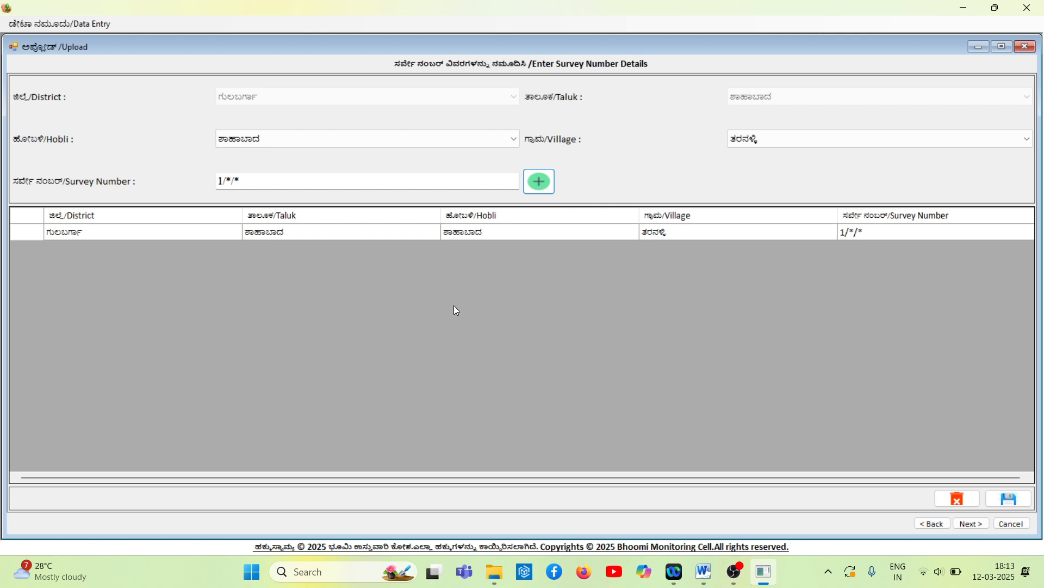
{"action": "left_click", "coordinate": [24, 235]}
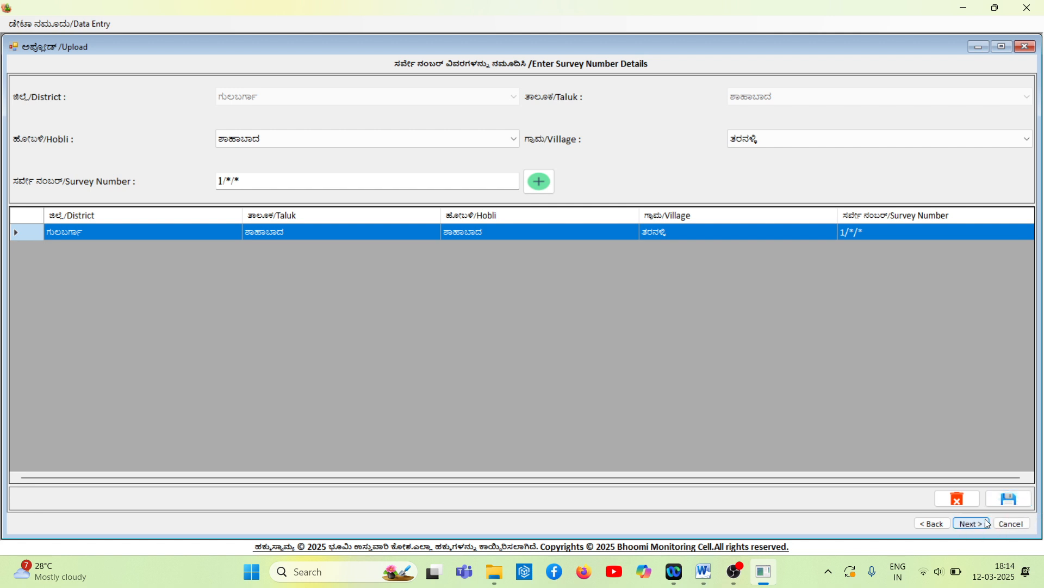
{"action": "left_click", "coordinate": [1016, 497]}
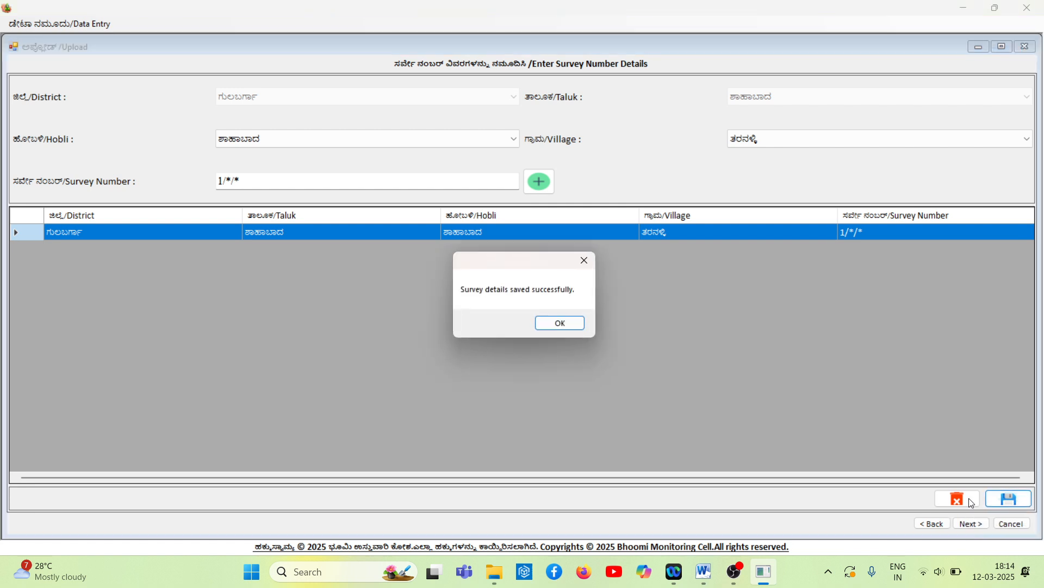
{"action": "left_click", "coordinate": [572, 327]}
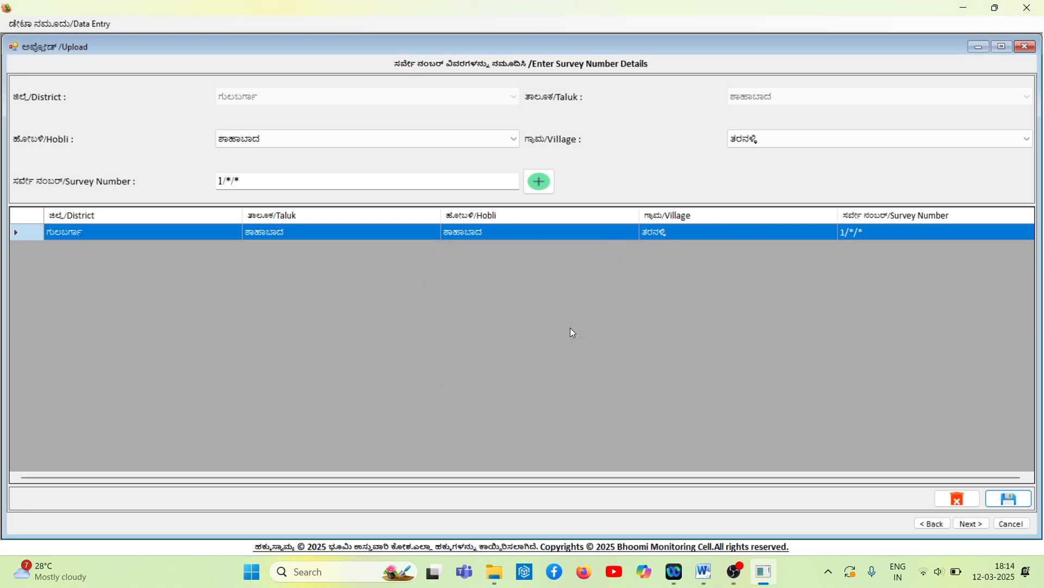
- Proceed to the document details, enter RRT as the document subject and choose Cover Page as the document type
{"action": "left_click", "coordinate": [973, 523]}
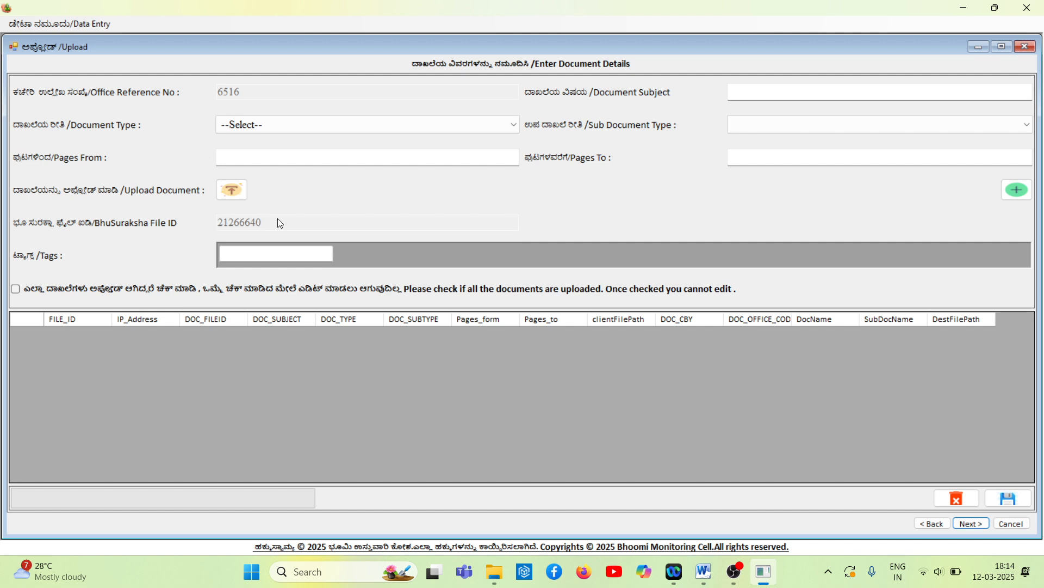
{"action": "left_click", "coordinate": [741, 91]}
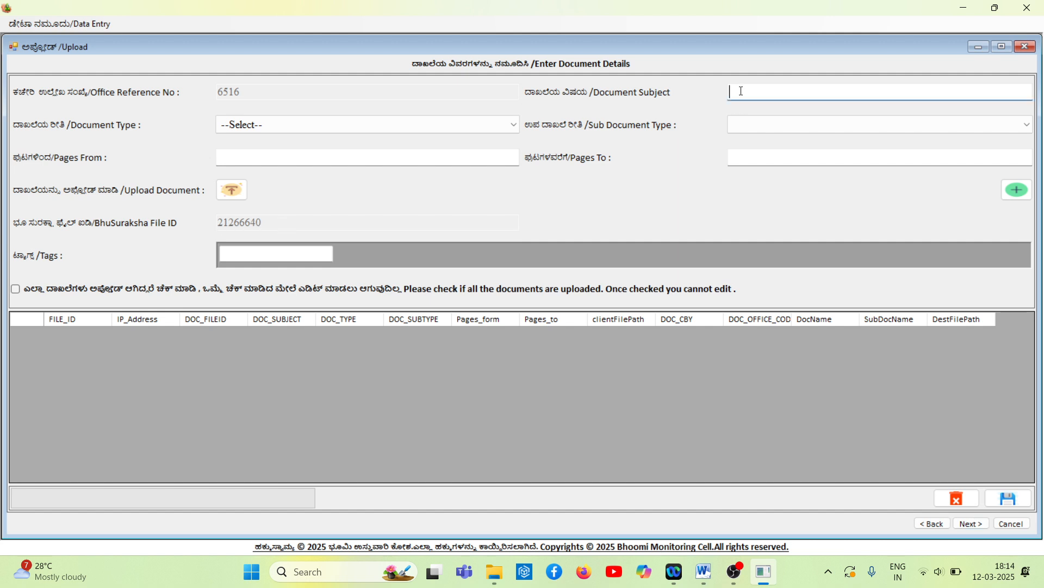
{"action": "type", "text": "RRT"}
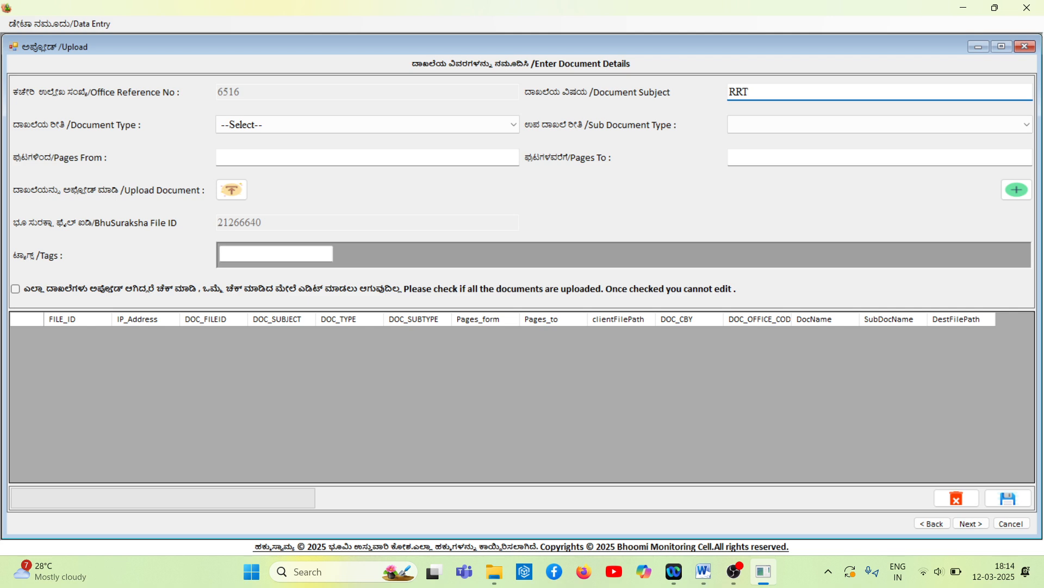
{"action": "left_click", "coordinate": [284, 129]}
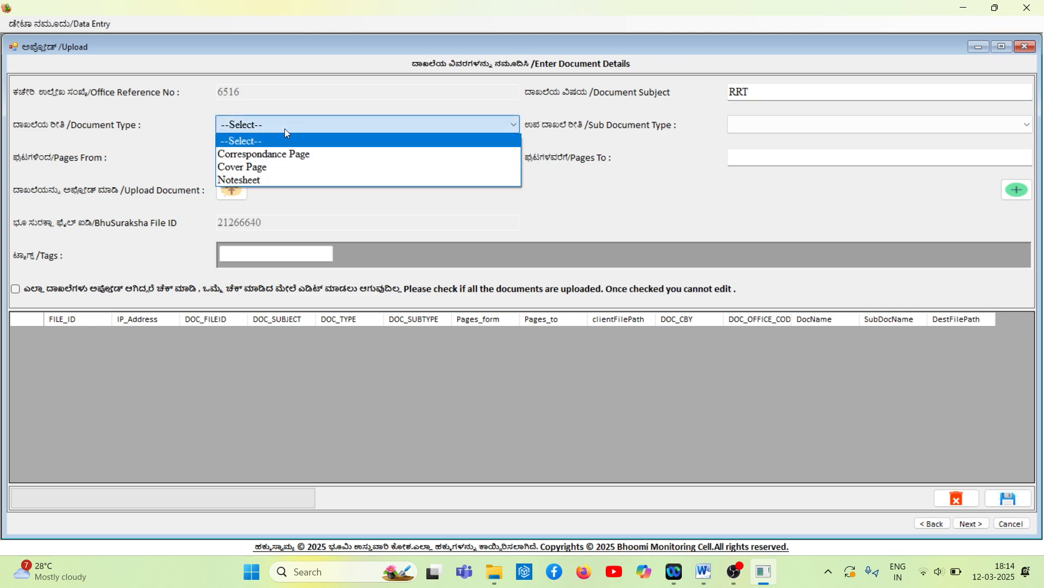
{"action": "left_click", "coordinate": [290, 167]}
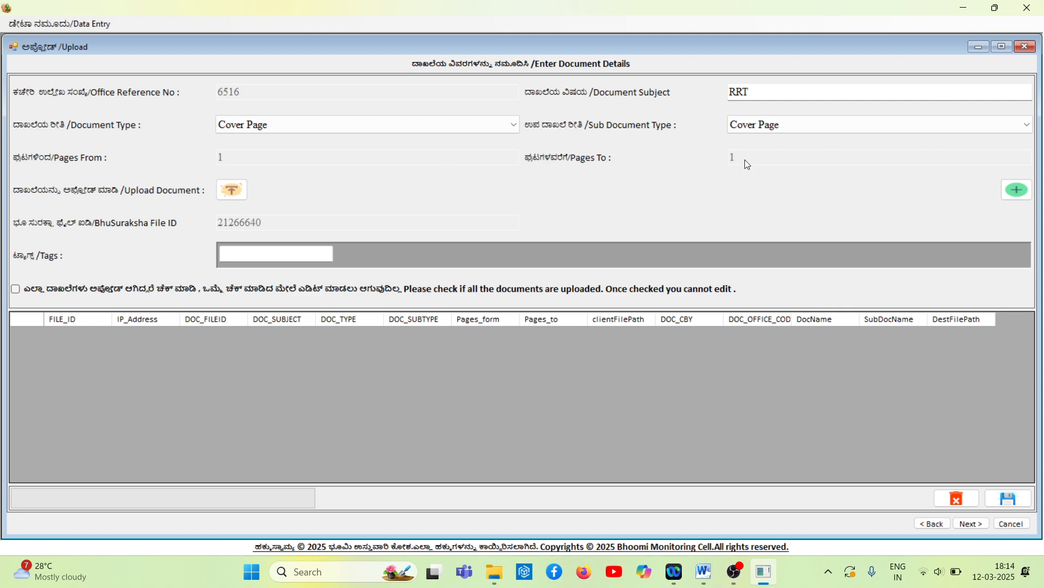
- Choose the Cover page PDF from the Test_data folder as the document to upload
{"action": "left_click", "coordinate": [232, 193]}
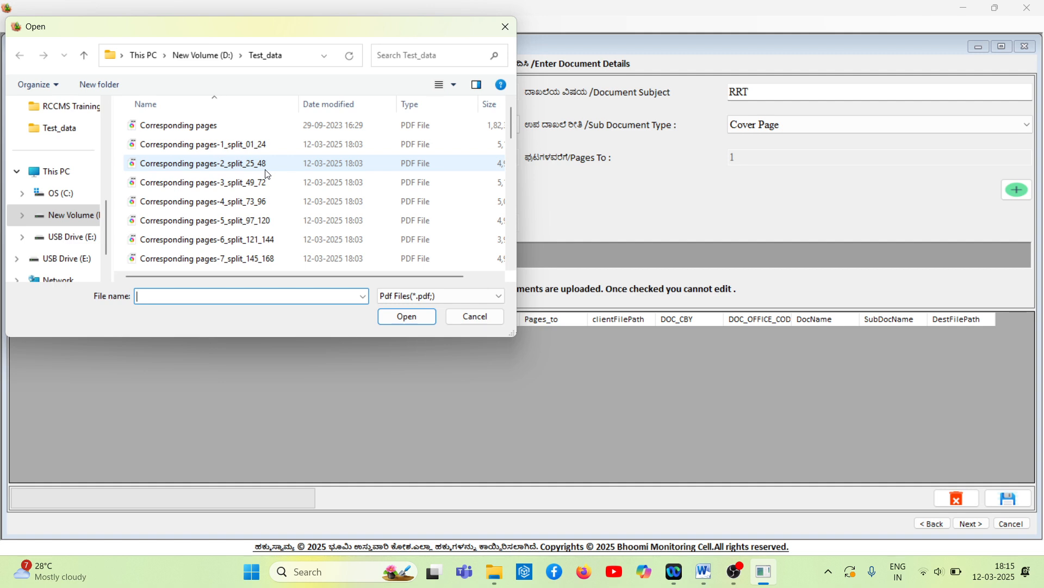
{"action": "scroll", "coordinate": [261, 163], "scroll_direction": "down", "scroll_amount": 10}
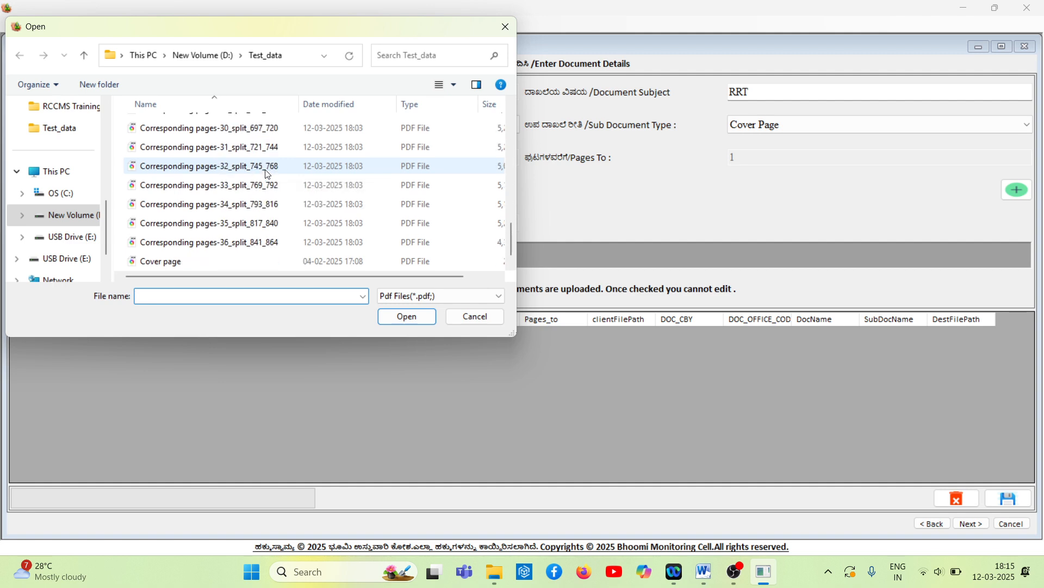
{"action": "double_click", "coordinate": [134, 262]}
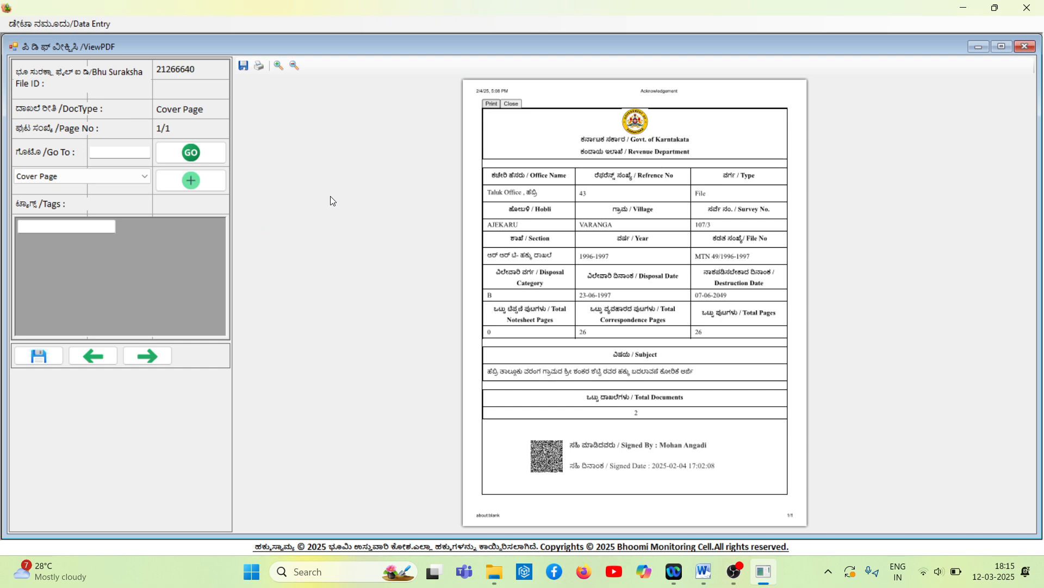
- Save the tag CVD on the cover page and add the cover page document to the upload list
{"action": "left_click", "coordinate": [42, 226]}
{"action": "type", "text": "CVD"}
{"action": "key", "text": "Return"}
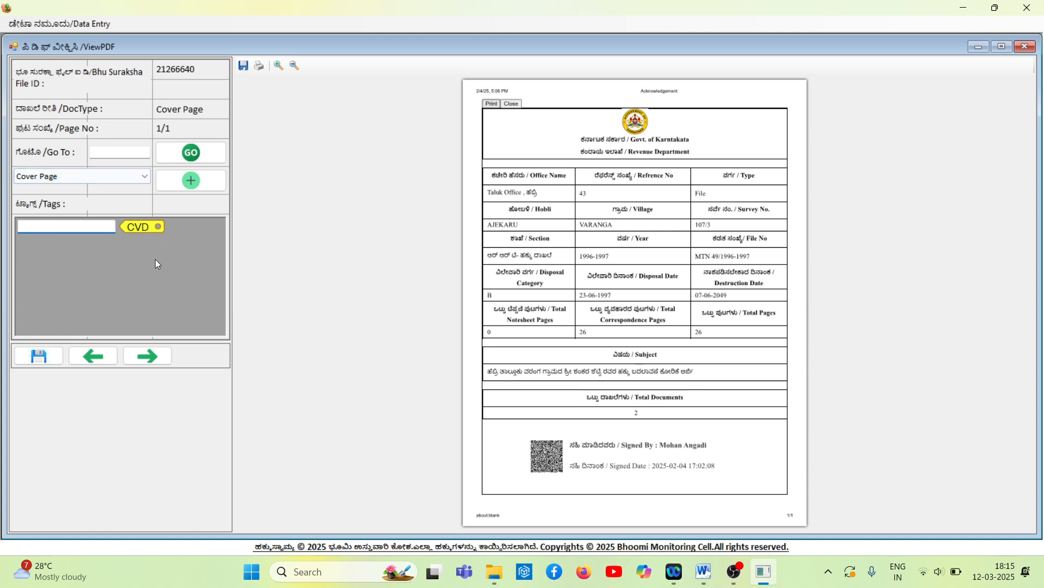
{"action": "left_click", "coordinate": [45, 357]}
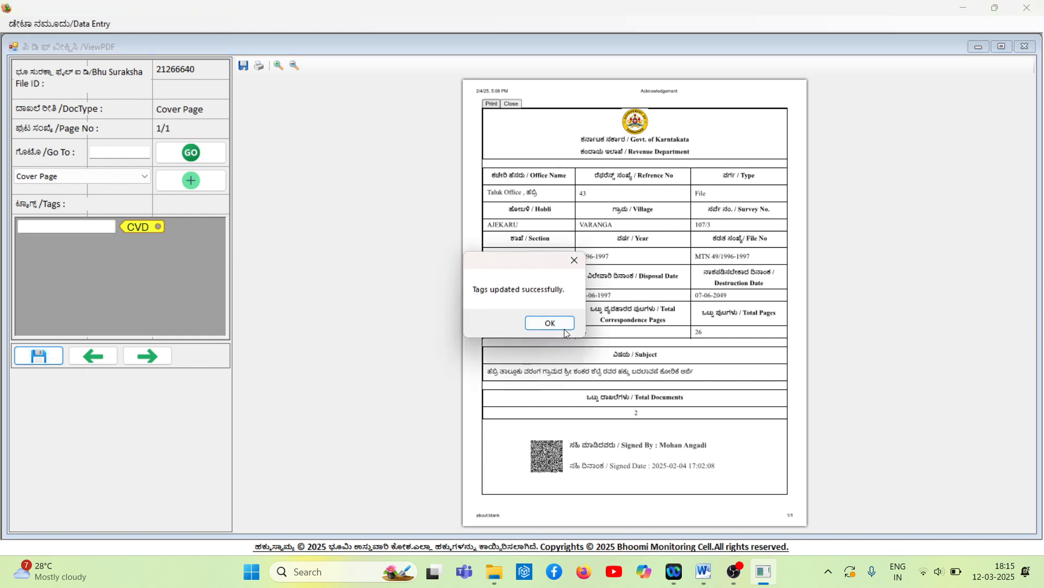
{"action": "left_click", "coordinate": [556, 323]}
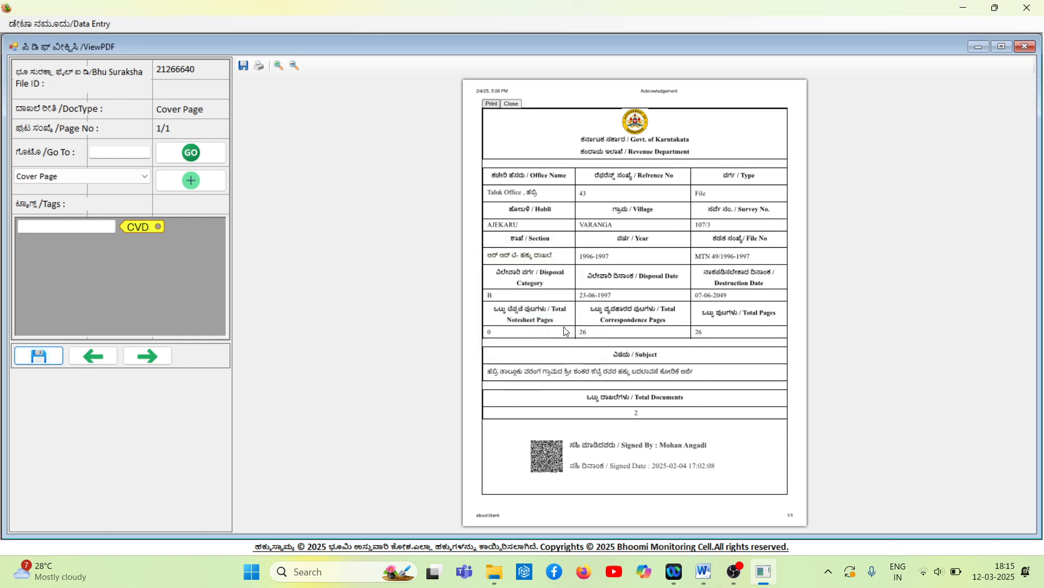
{"action": "left_click", "coordinate": [1029, 48]}
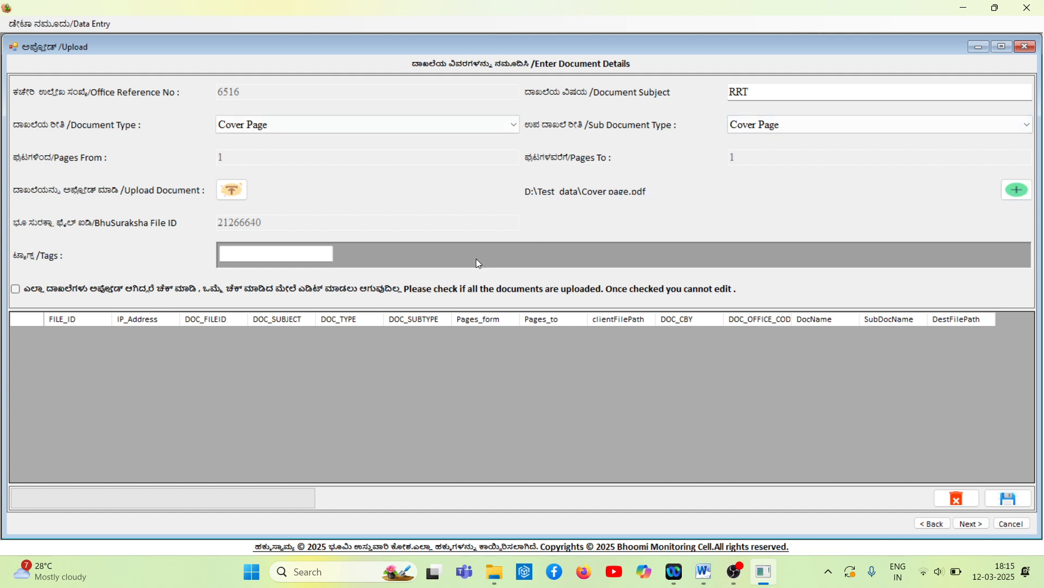
{"action": "left_click", "coordinate": [1016, 191]}
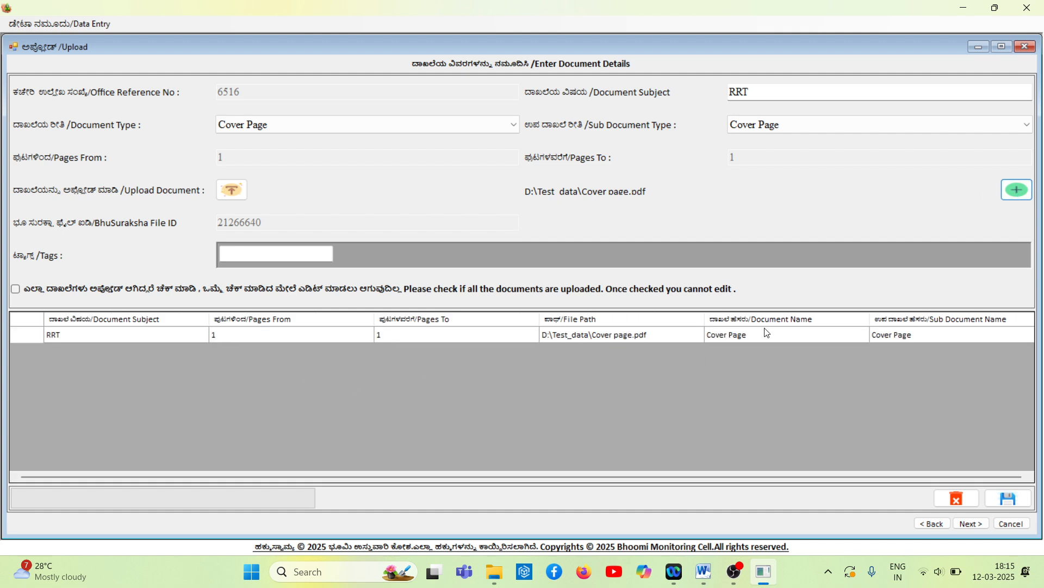
- Change the document type to Notesheet and set its page range from 1 to 4
{"action": "left_click", "coordinate": [294, 124]}
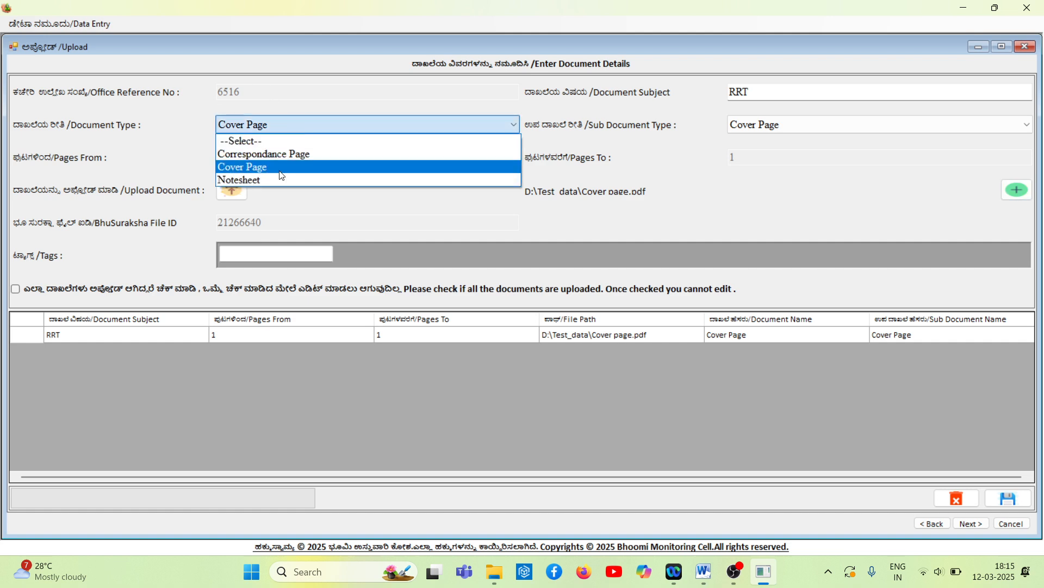
{"action": "left_click", "coordinate": [279, 178]}
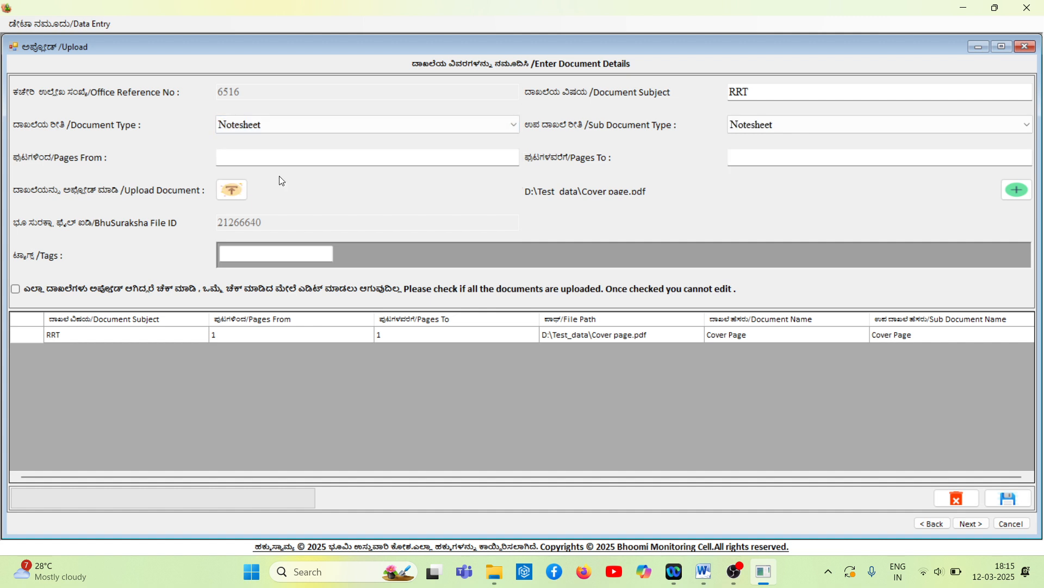
{"action": "left_click", "coordinate": [757, 91]}
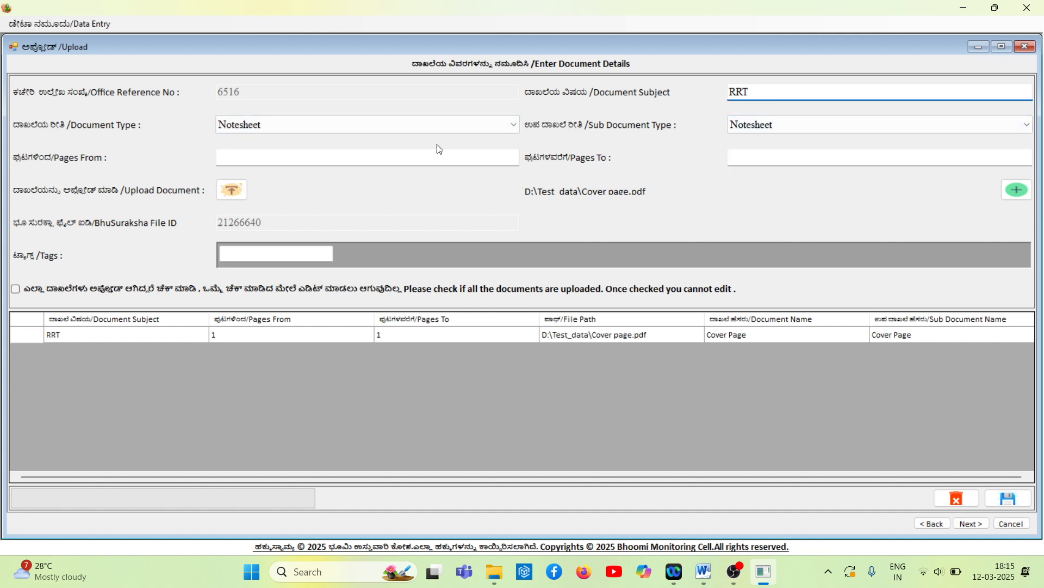
{"action": "left_click", "coordinate": [307, 157]}
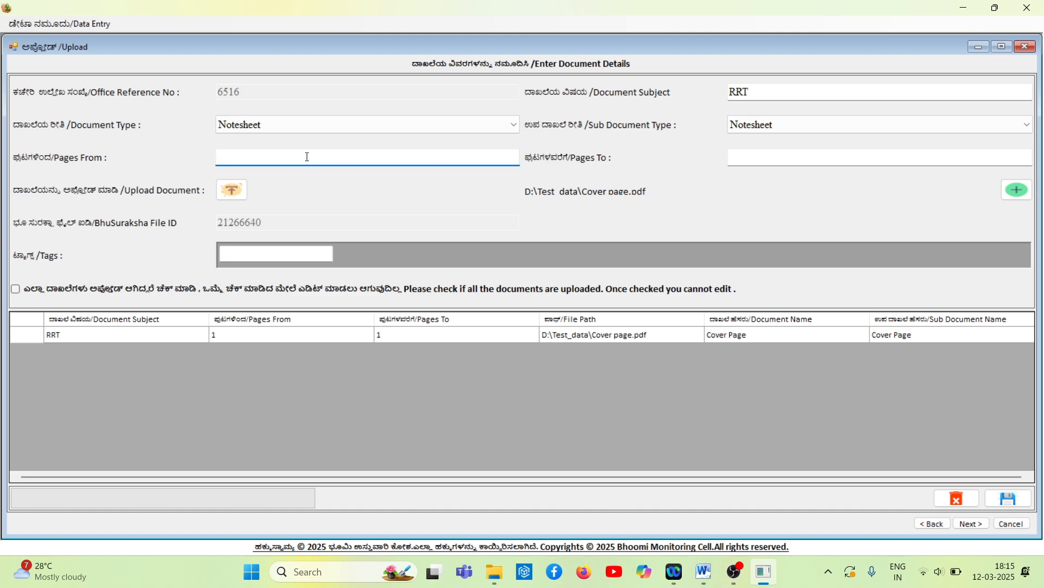
{"action": "type", "text": "1"}
{"action": "key", "text": "Tab"}
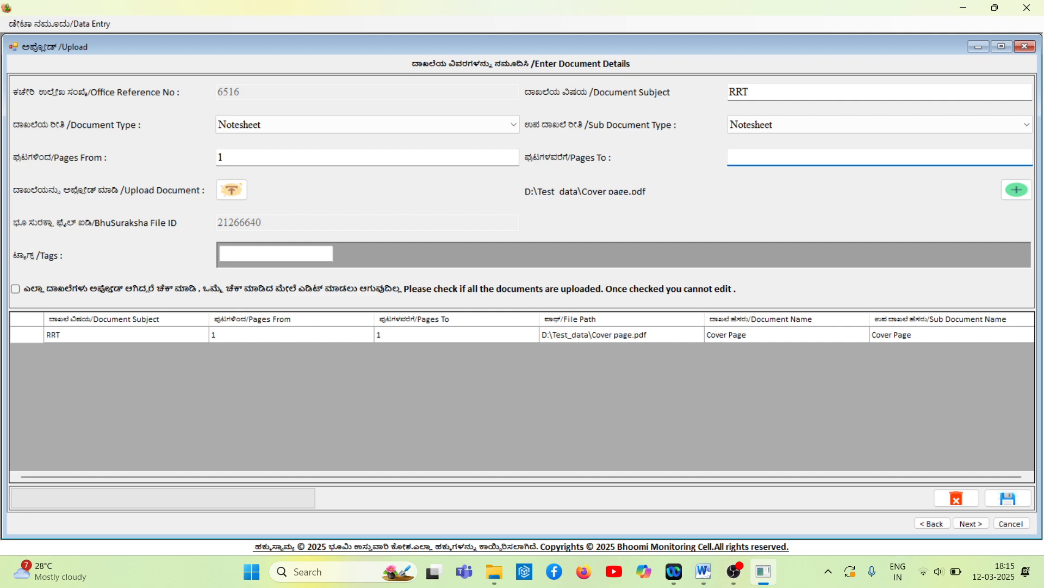
{"action": "type", "text": "4"}
- Choose the Notesheet pages PDF from the Test_data folder as the document to upload
{"action": "left_click", "coordinate": [233, 191]}
{"action": "left_click", "coordinate": [207, 129]}
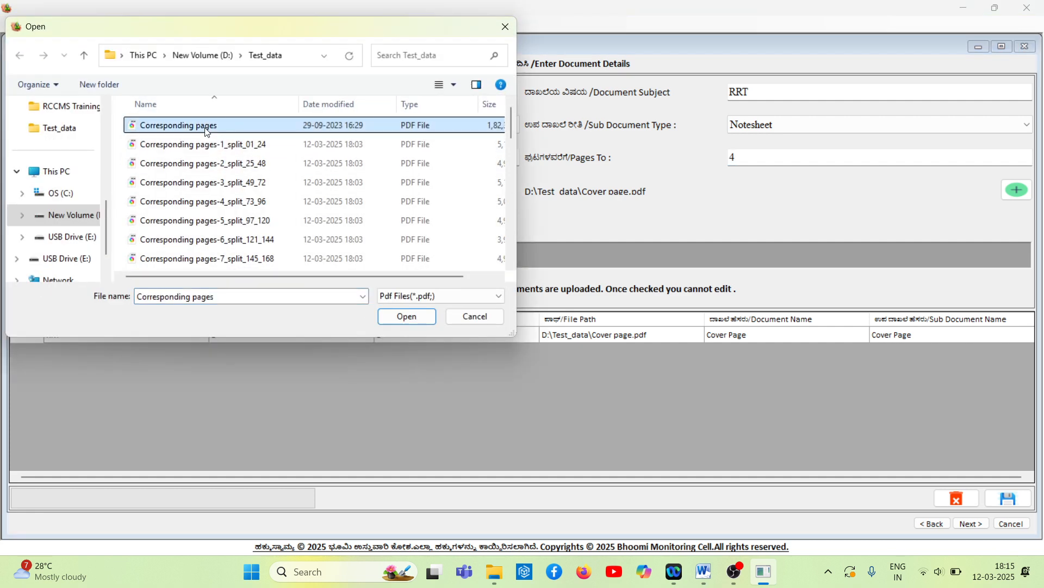
{"action": "scroll", "coordinate": [207, 218], "scroll_direction": "down", "scroll_amount": 10}
{"action": "left_click", "coordinate": [184, 260]}
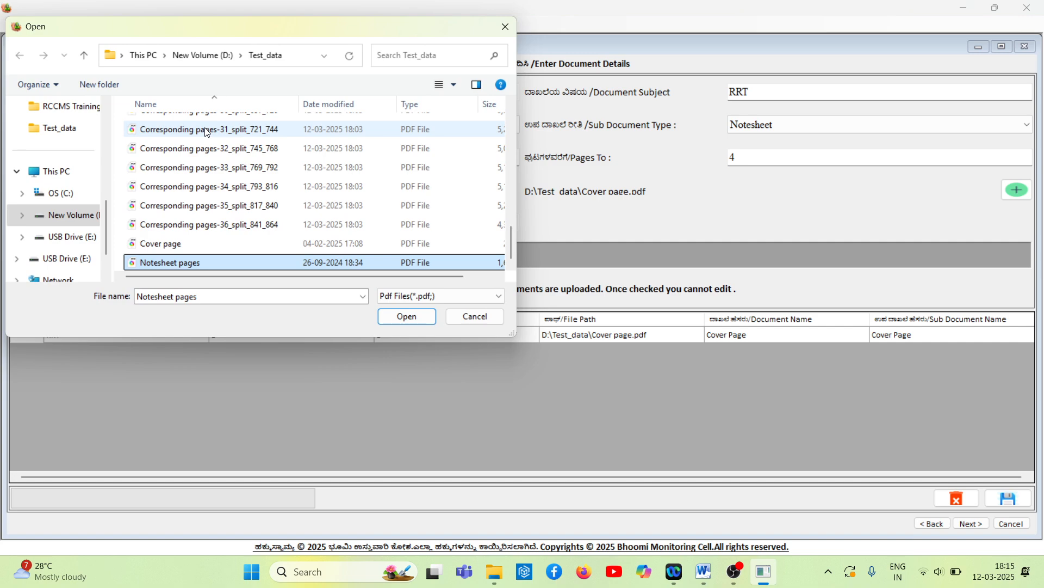
{"action": "double_click", "coordinate": [184, 260]}
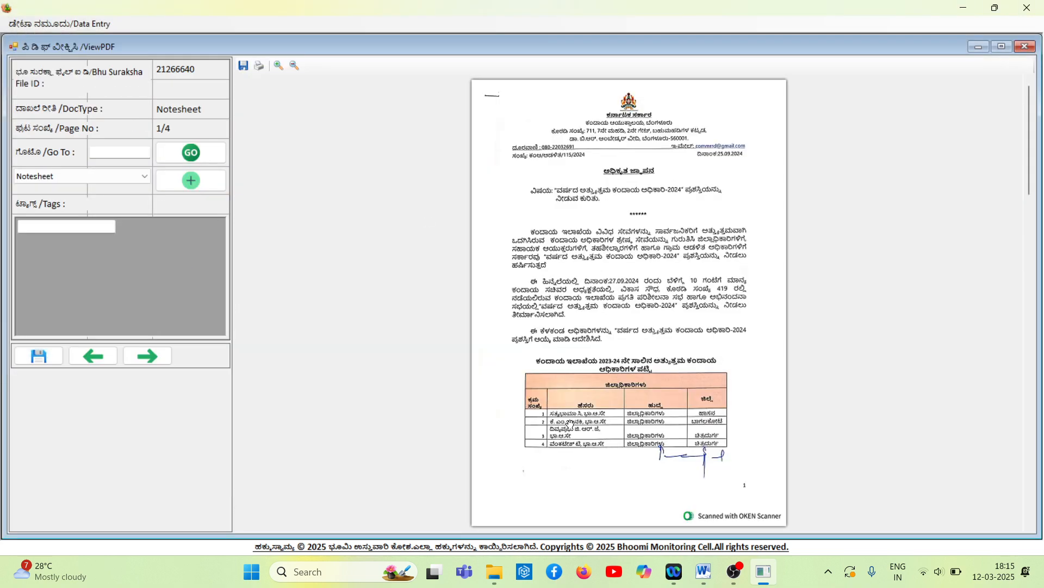
- Tag the first notesheet page as "Notesheet pg1" and save the tag, acknowledging the message
{"action": "left_click", "coordinate": [67, 225]}
{"action": "type", "text": "Notesheet pg1"}
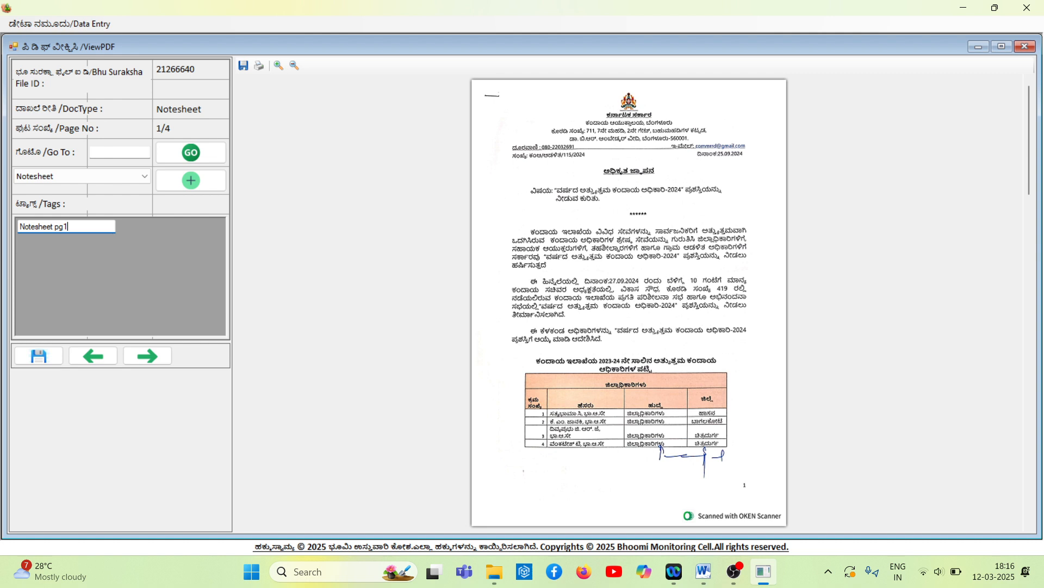
{"action": "key", "text": "Return"}
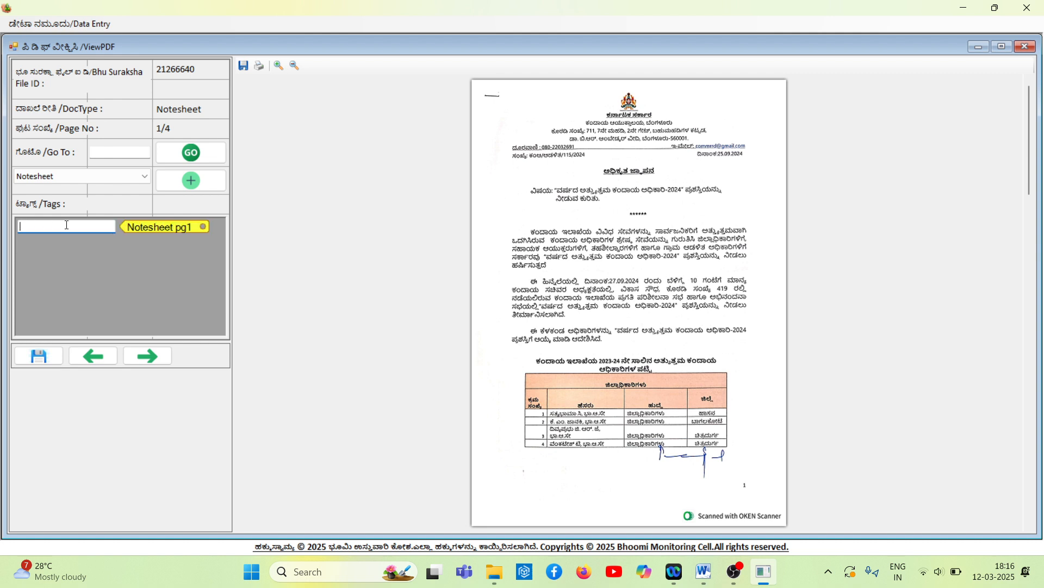
{"action": "left_click", "coordinate": [36, 359]}
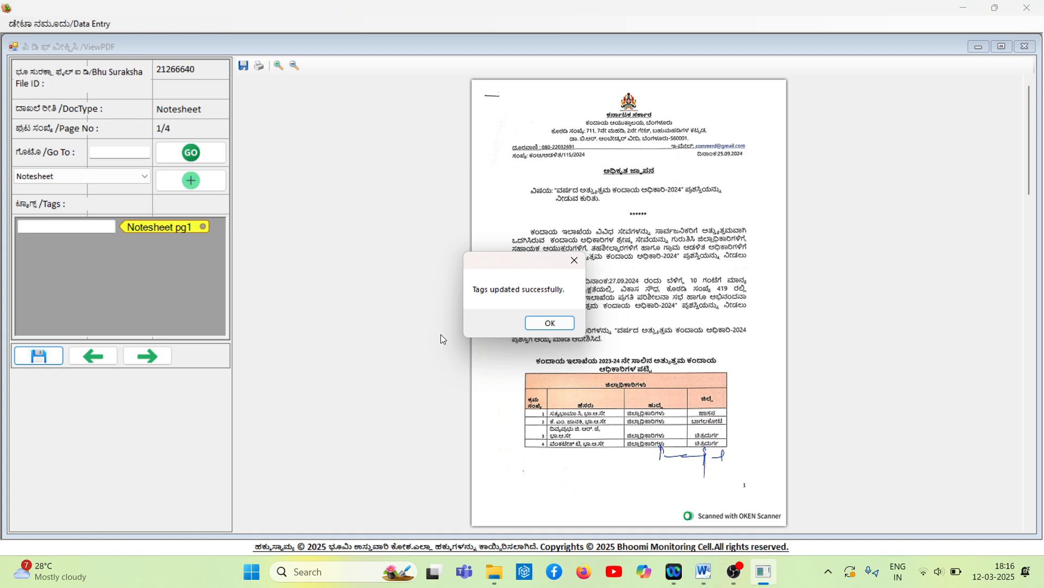
{"action": "left_click", "coordinate": [550, 323]}
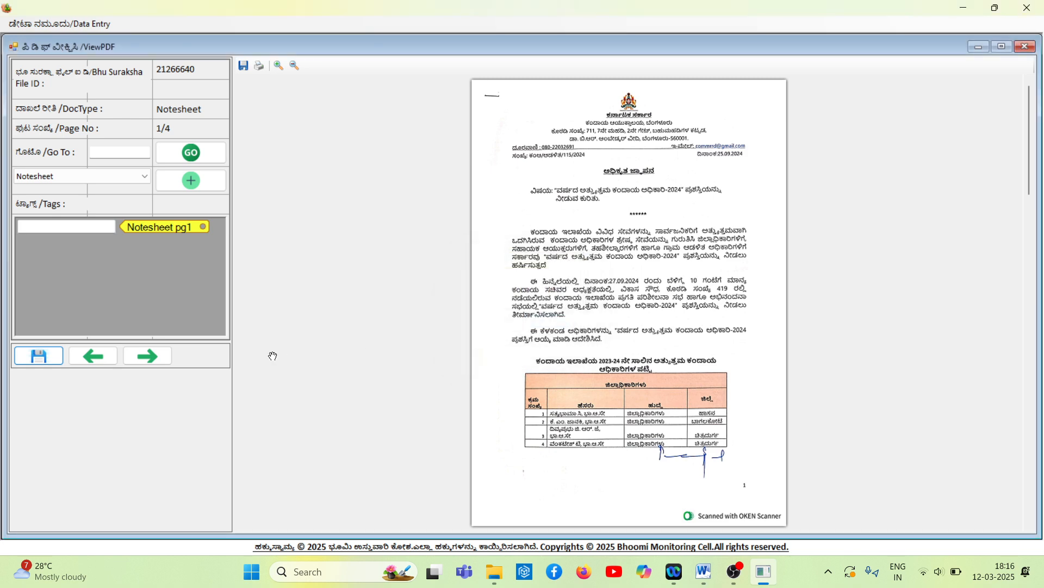
- Save the tag Notesheet_pg2 on the second notesheet page and add the notesheet document to the upload list
{"action": "left_click", "coordinate": [153, 359]}
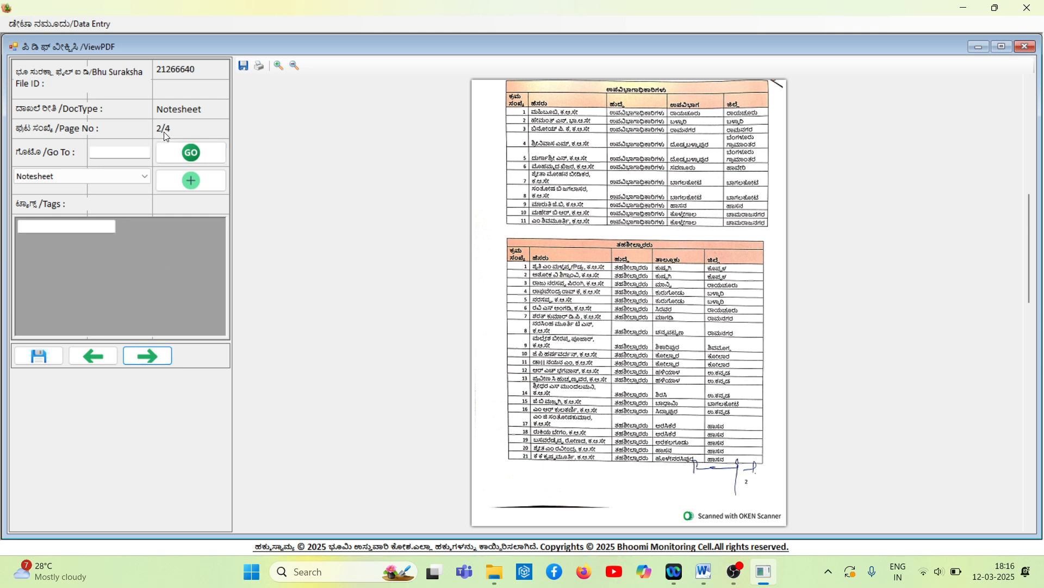
{"action": "left_click", "coordinate": [61, 231]}
{"action": "type", "text": "No"}
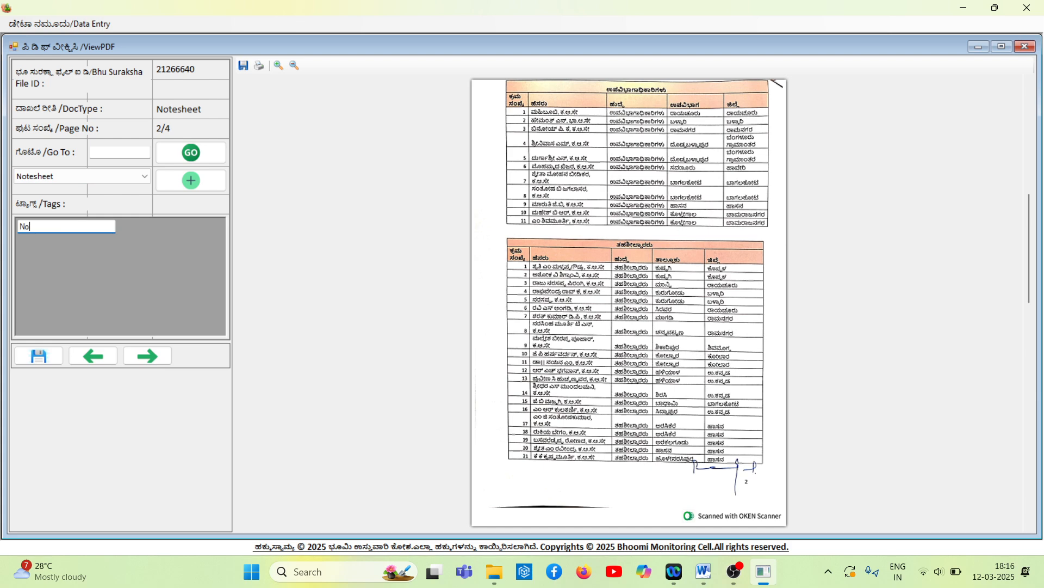
{"action": "type", "text": "tesheet_pg2"}
{"action": "key", "text": "Return"}
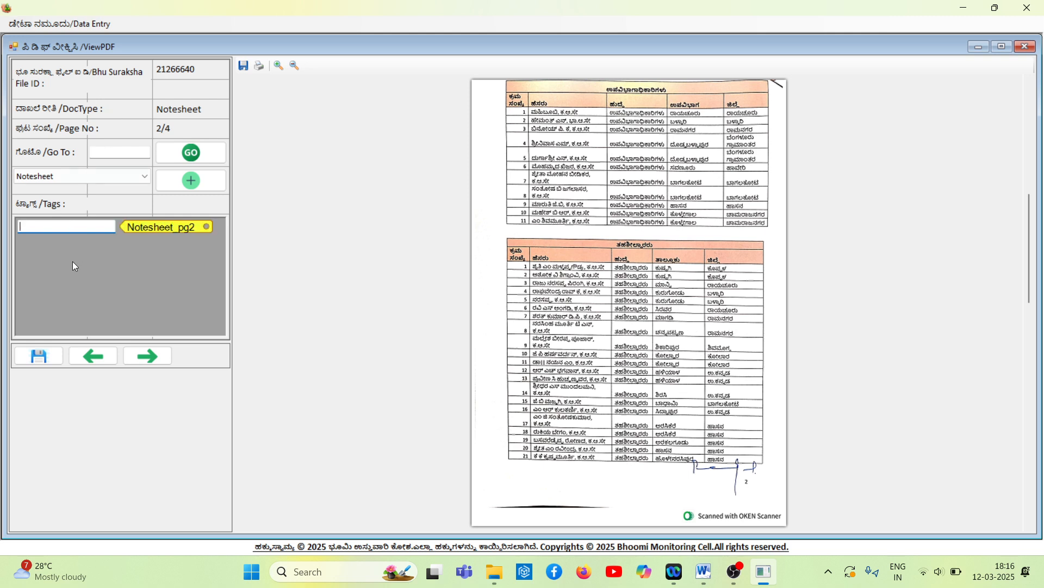
{"action": "left_click", "coordinate": [34, 349]}
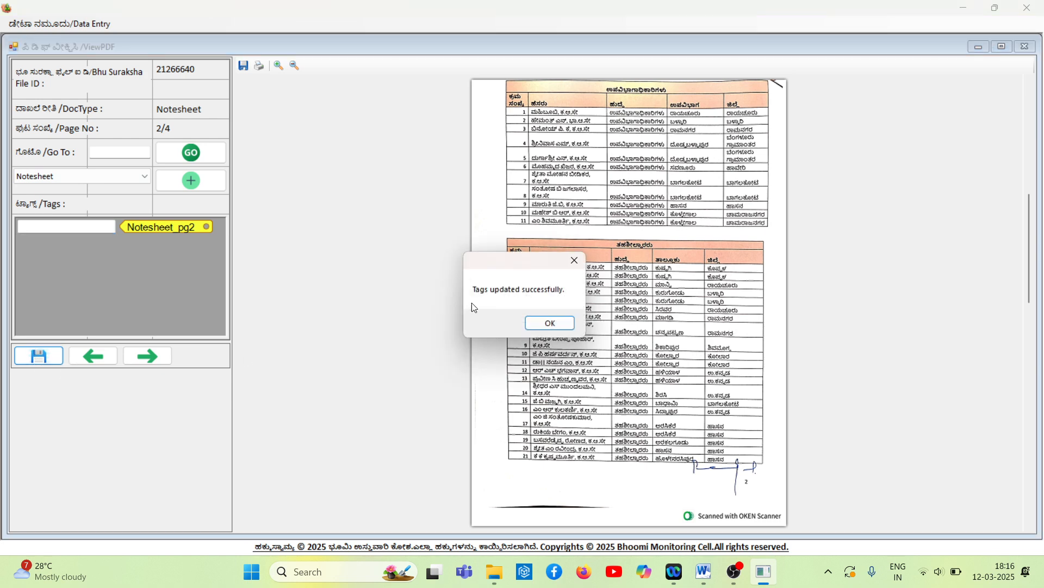
{"action": "left_click", "coordinate": [530, 323]}
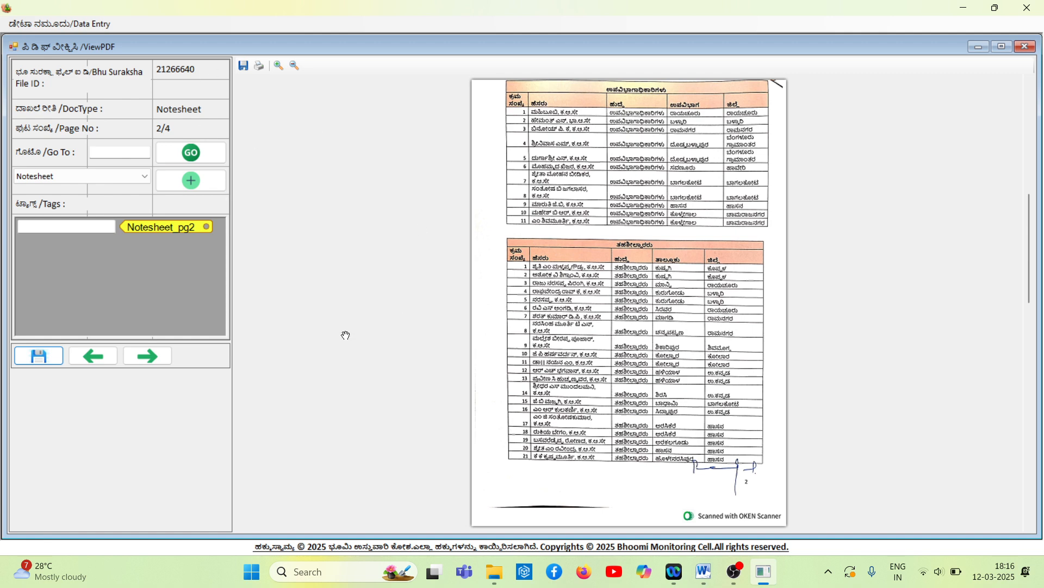
{"action": "left_click", "coordinate": [1025, 48]}
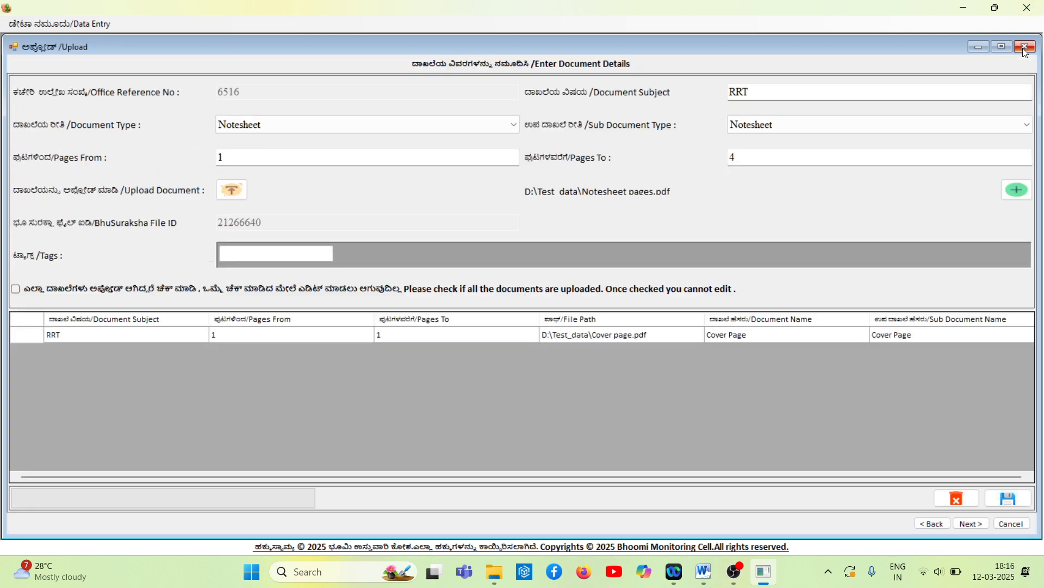
{"action": "left_click", "coordinate": [1017, 192]}
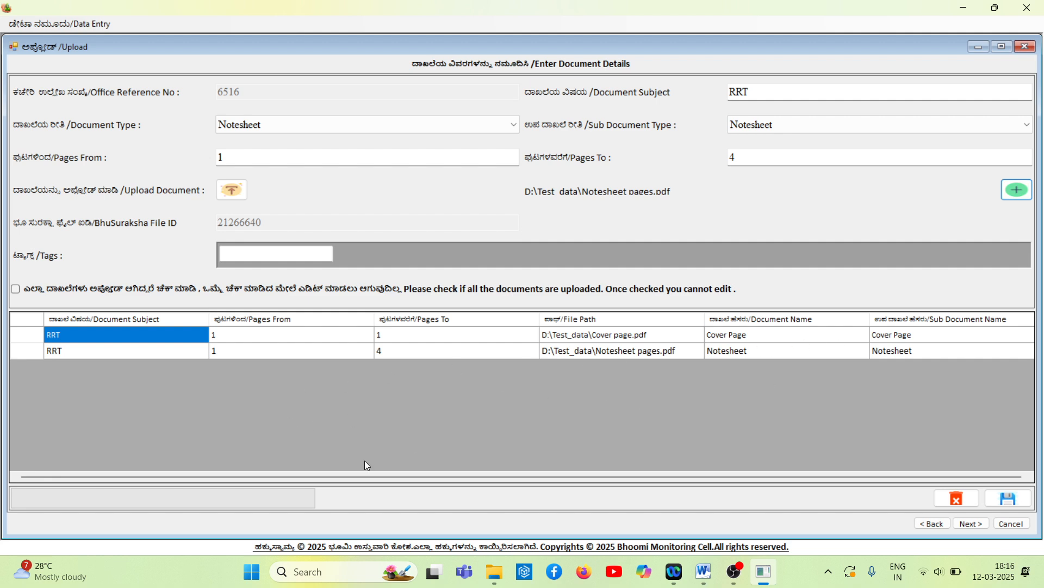
- Change the document type to Correspondance Page and set its page range from 1 to 1
{"action": "left_click", "coordinate": [415, 125]}
{"action": "left_click", "coordinate": [390, 155]}
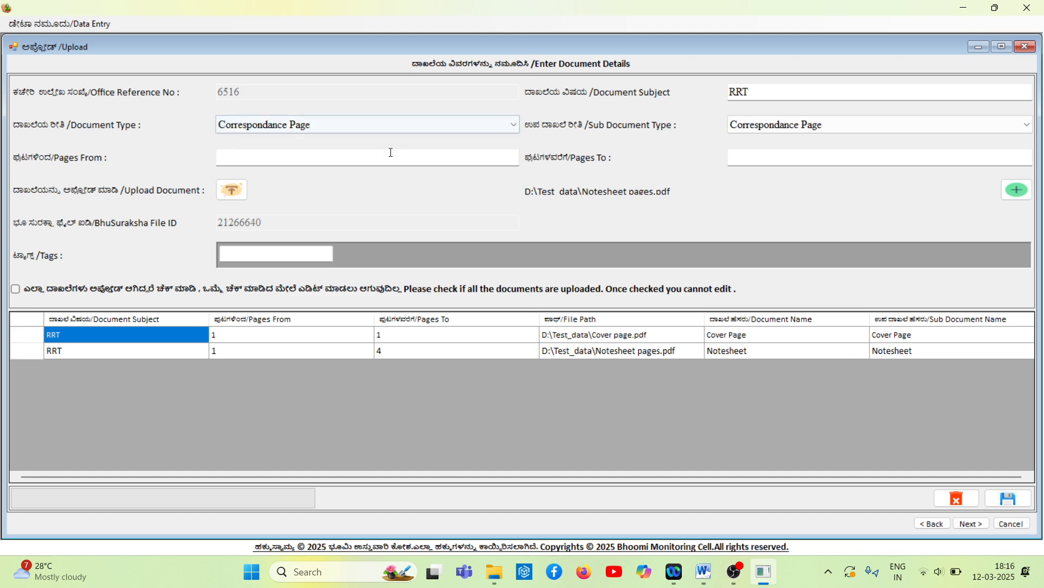
{"action": "left_click", "coordinate": [275, 159]}
{"action": "type", "text": "1"}
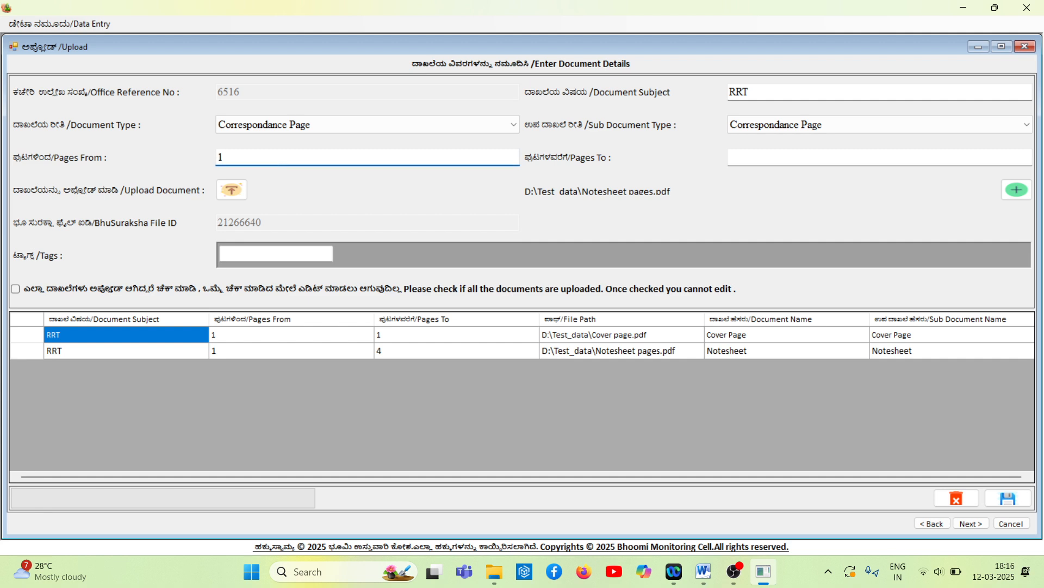
{"action": "key", "text": "Tab"}
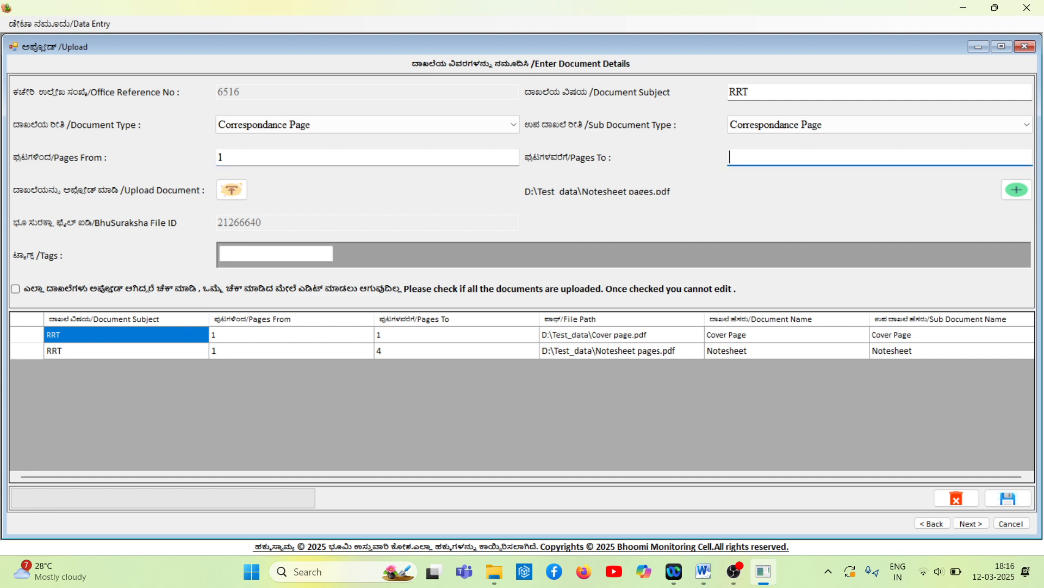
{"action": "type", "text": "1"}
{"action": "key", "text": "Tab"}
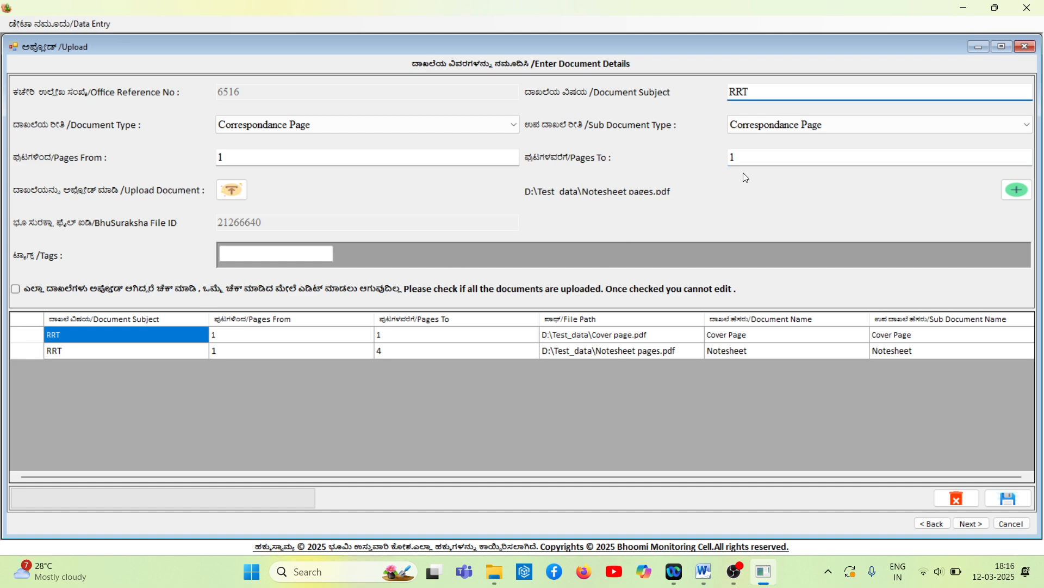
- Choose the Corresponding pages PDF without tagging it and add it to the upload list
{"action": "left_click", "coordinate": [229, 191]}
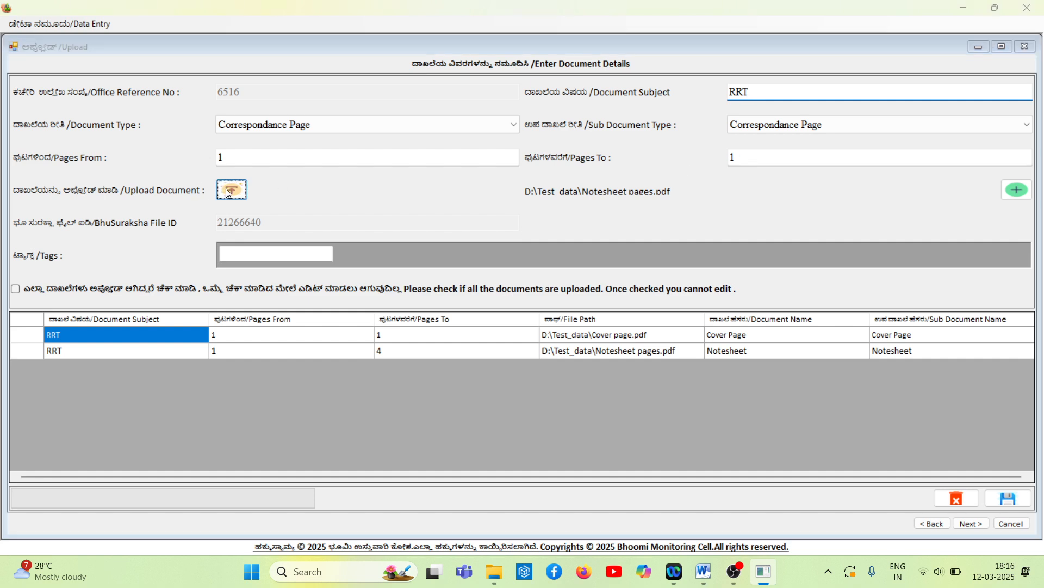
{"action": "left_click", "coordinate": [196, 123]}
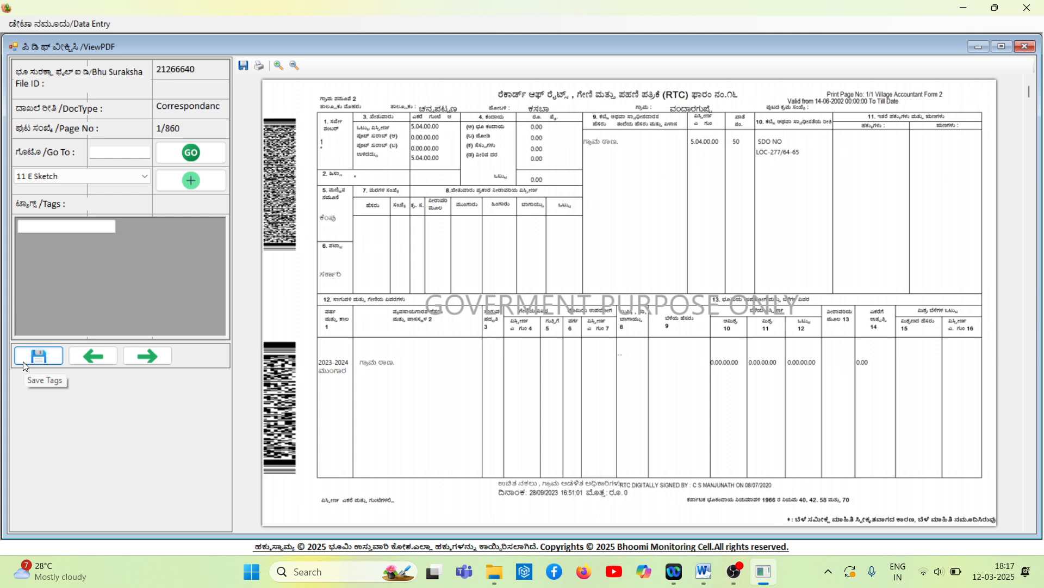
{"action": "left_click", "coordinate": [1034, 50]}
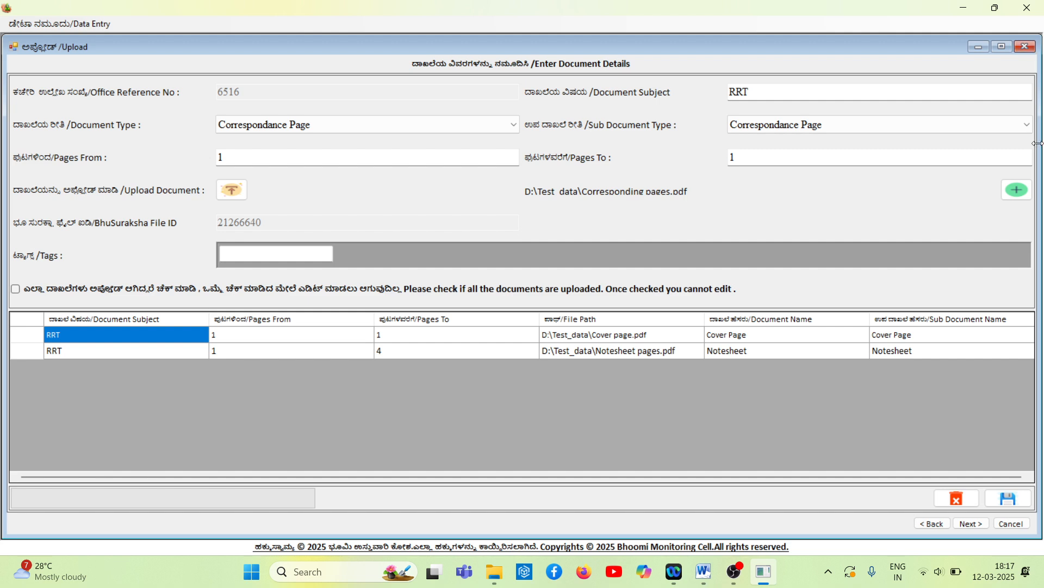
{"action": "left_click", "coordinate": [1015, 191]}
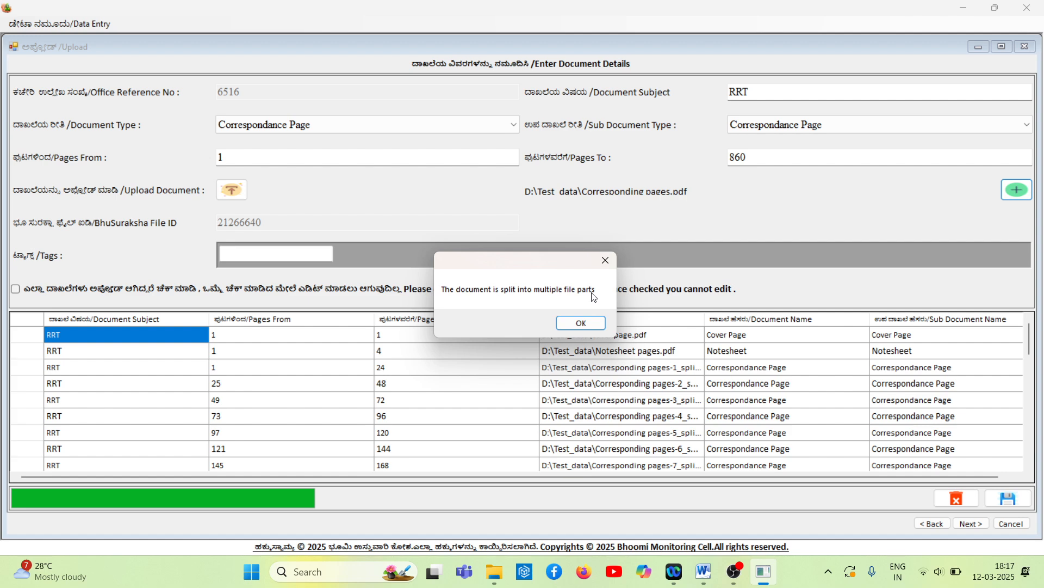
- Acknowledge the document-split message and review the split Correspondance Page entries through the end of the document list
{"action": "left_click", "coordinate": [599, 323]}
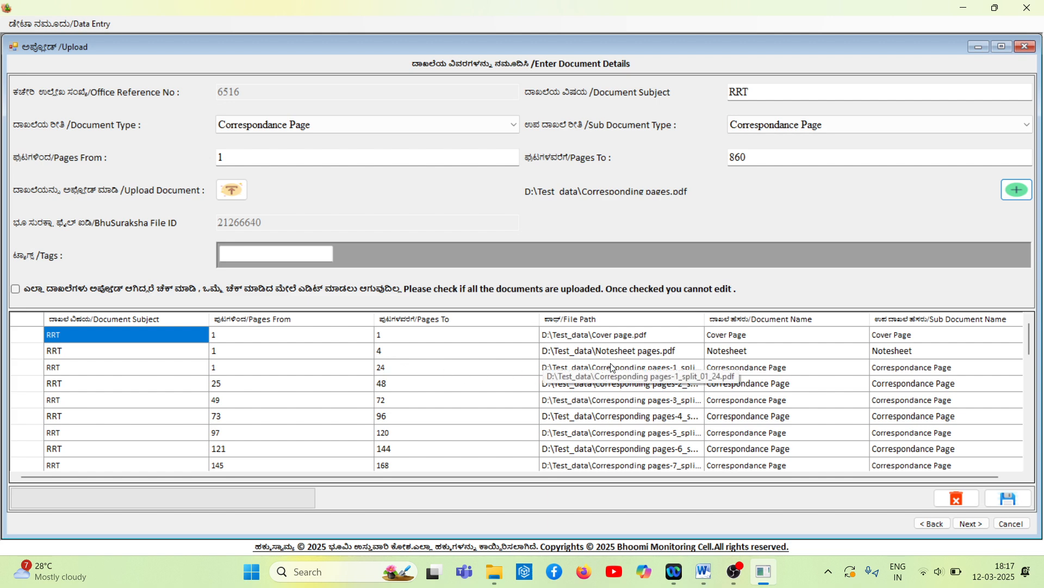
{"action": "scroll", "coordinate": [415, 401], "scroll_direction": "down", "scroll_amount": 7}
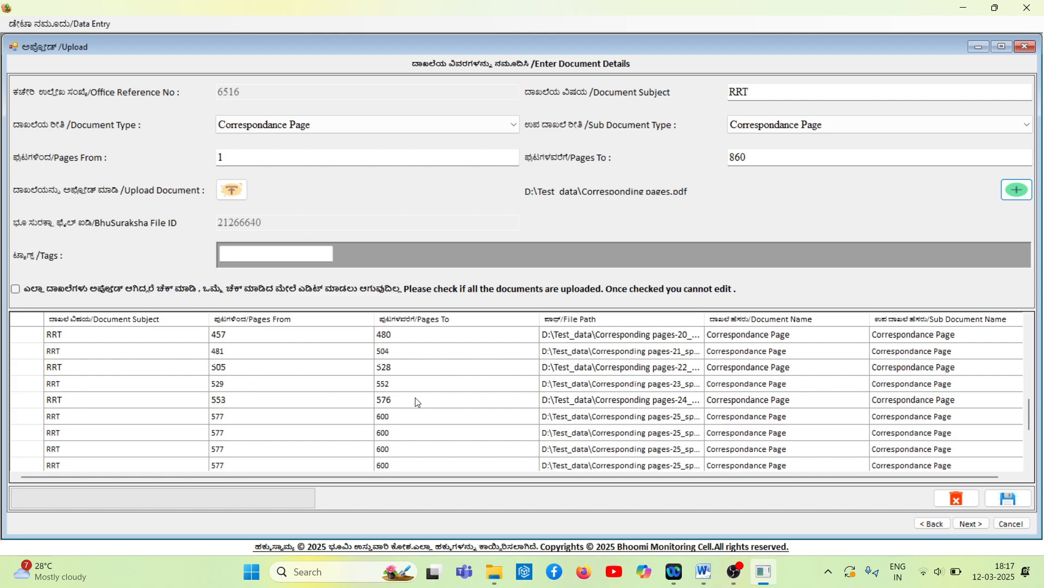
{"action": "scroll", "coordinate": [416, 402], "scroll_direction": "down", "scroll_amount": 5}
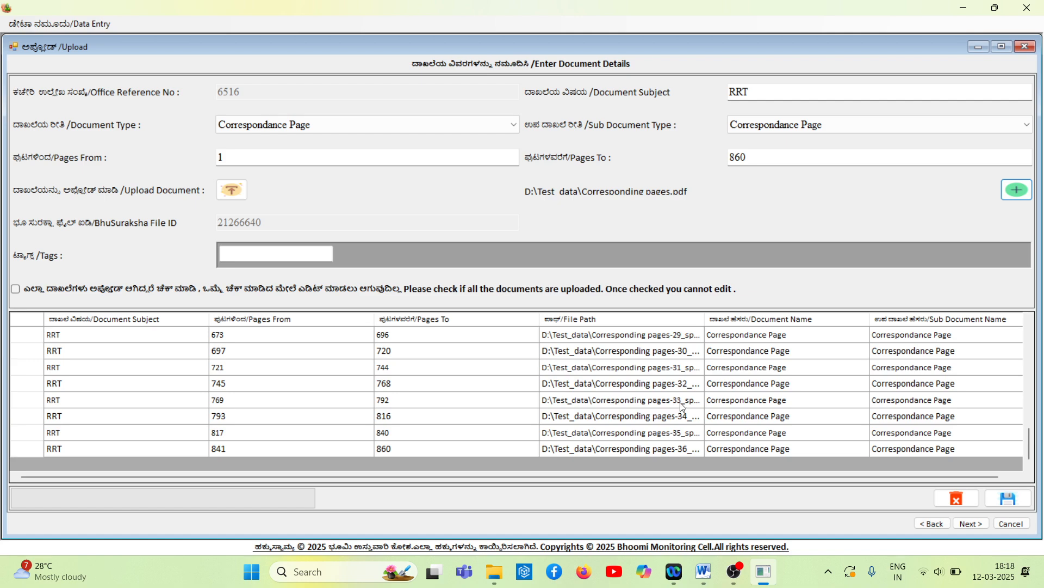
{"action": "scroll", "coordinate": [683, 408], "scroll_direction": "up", "scroll_amount": 5}
{"action": "scroll", "coordinate": [684, 402], "scroll_direction": "up", "scroll_amount": 5}
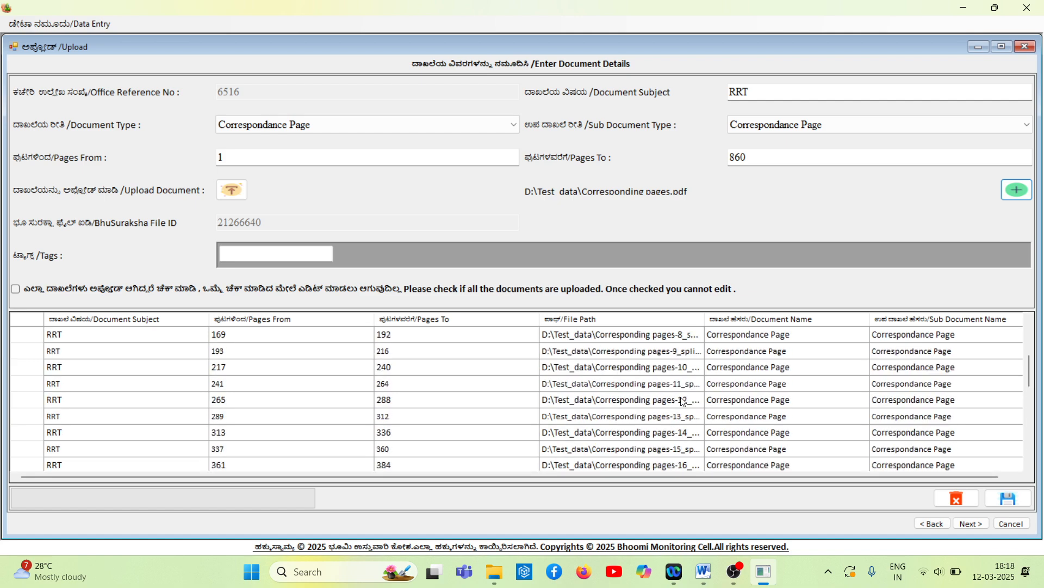
{"action": "scroll", "coordinate": [673, 367], "scroll_direction": "down", "scroll_amount": 1}
{"action": "scroll", "coordinate": [672, 367], "scroll_direction": "down", "scroll_amount": 10}
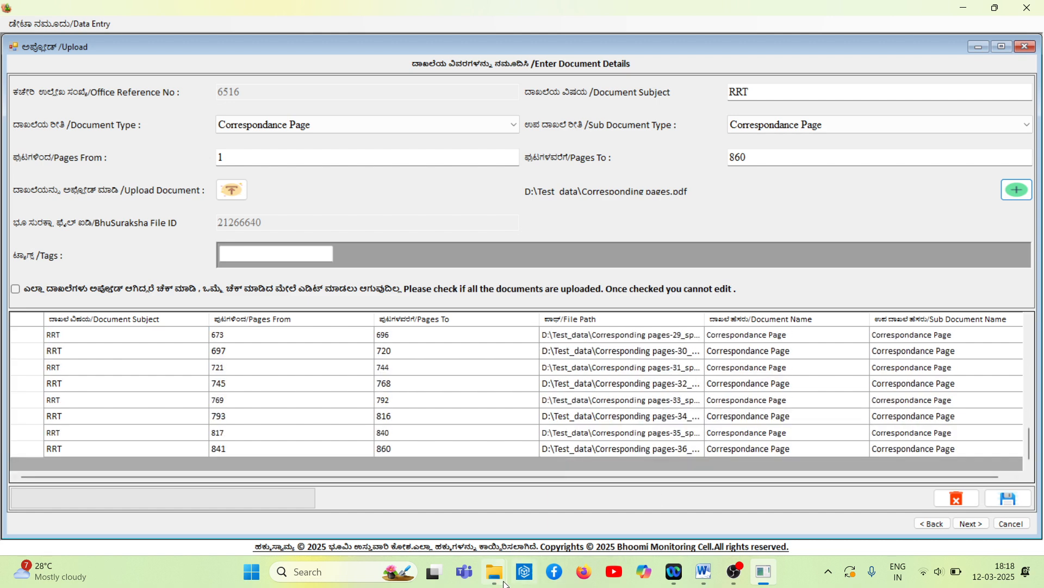
{"action": "mouse_move", "coordinate": [500, 581]}
- Mark all documents as uploaded and save the document details, confirming that they can no longer be edited
{"action": "left_click", "coordinate": [16, 288]}
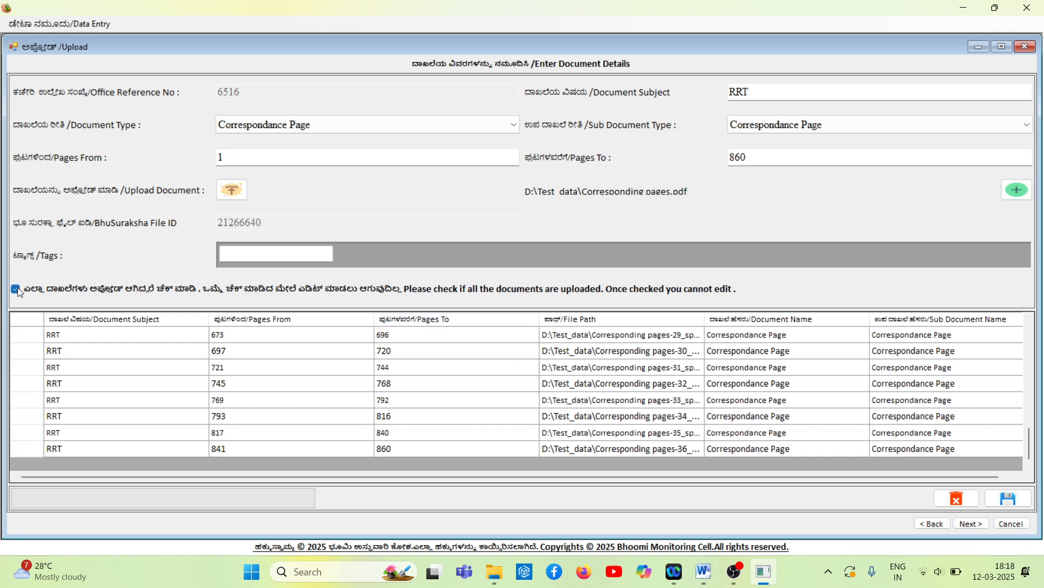
{"action": "left_click", "coordinate": [1006, 498]}
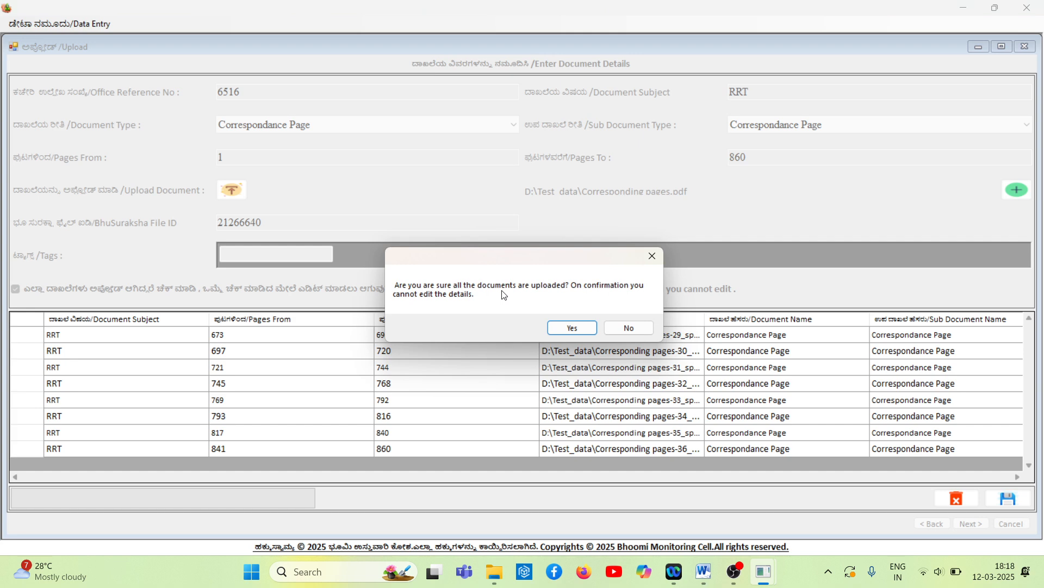
{"action": "left_click", "coordinate": [574, 328]}
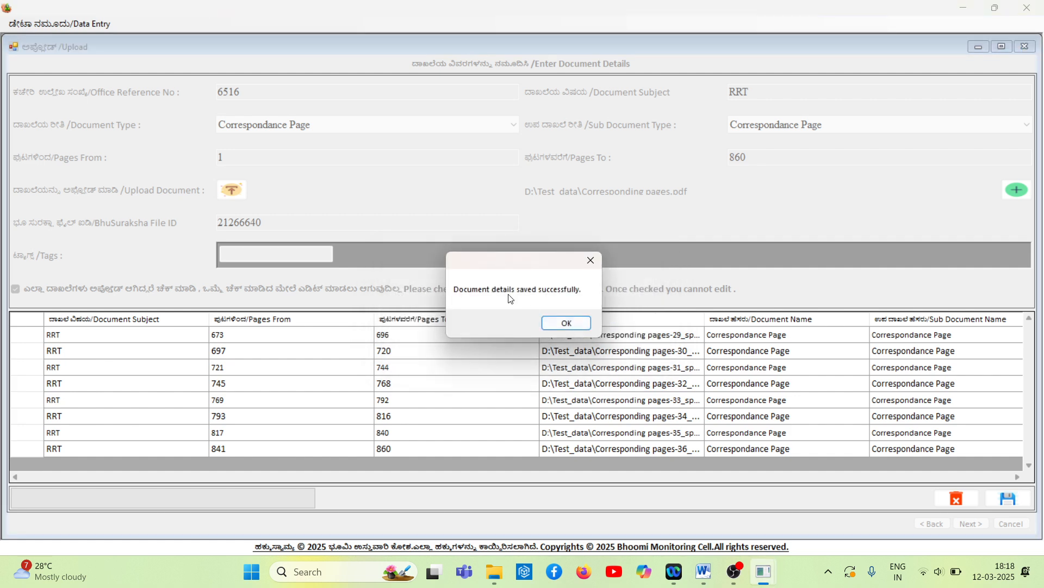
{"action": "left_click", "coordinate": [583, 326]}
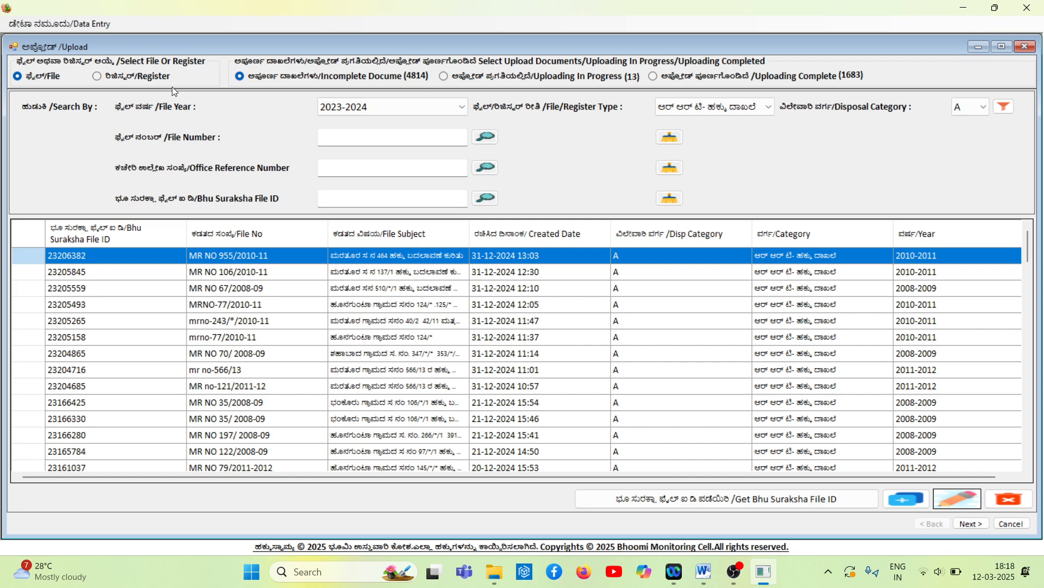
- Check the incomplete register list, return to files and list those with Uploading In Progress
{"action": "left_click", "coordinate": [127, 76]}
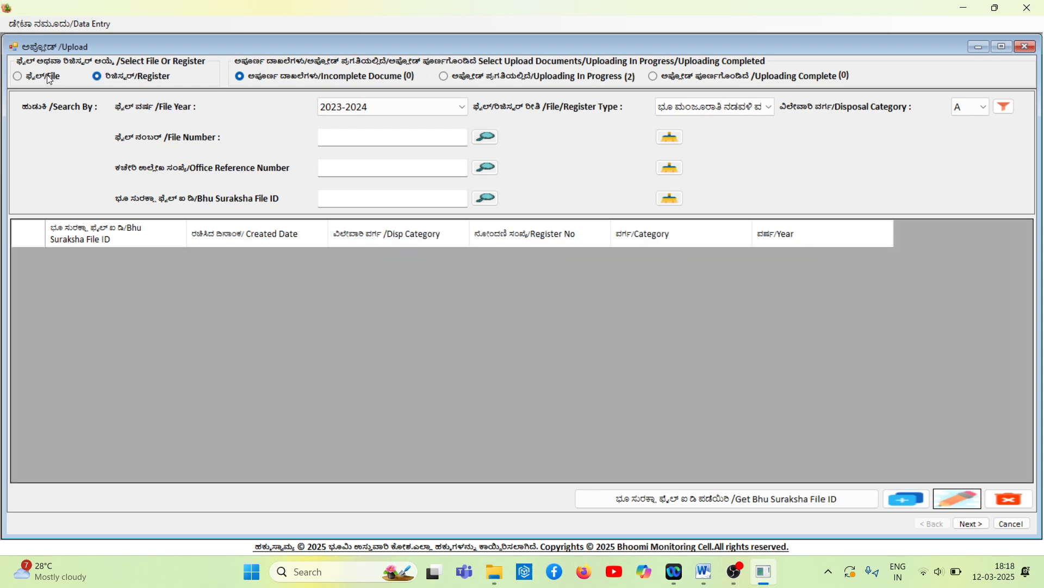
{"action": "left_click", "coordinate": [50, 79]}
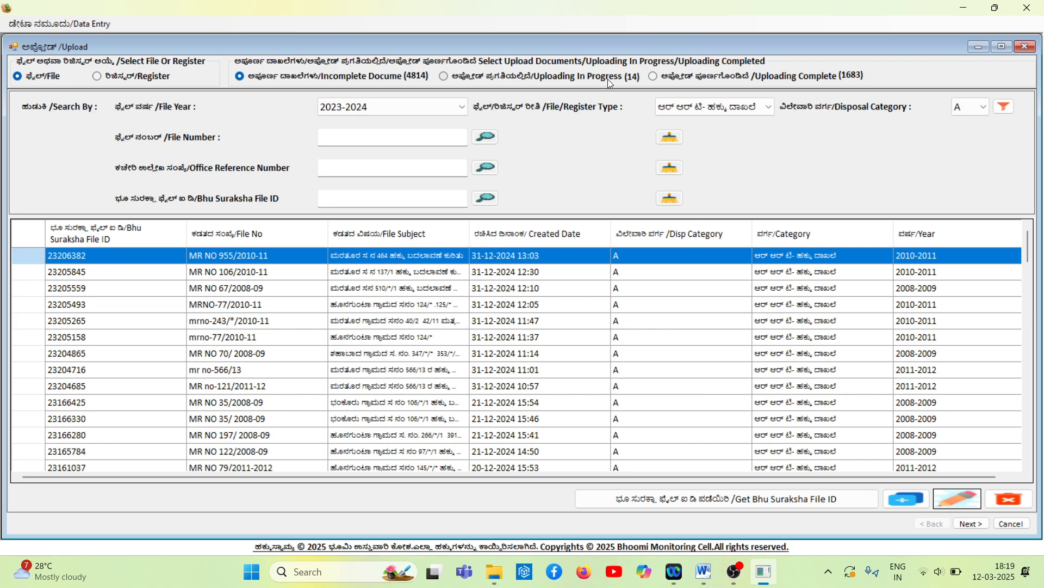
{"action": "left_click", "coordinate": [443, 78]}
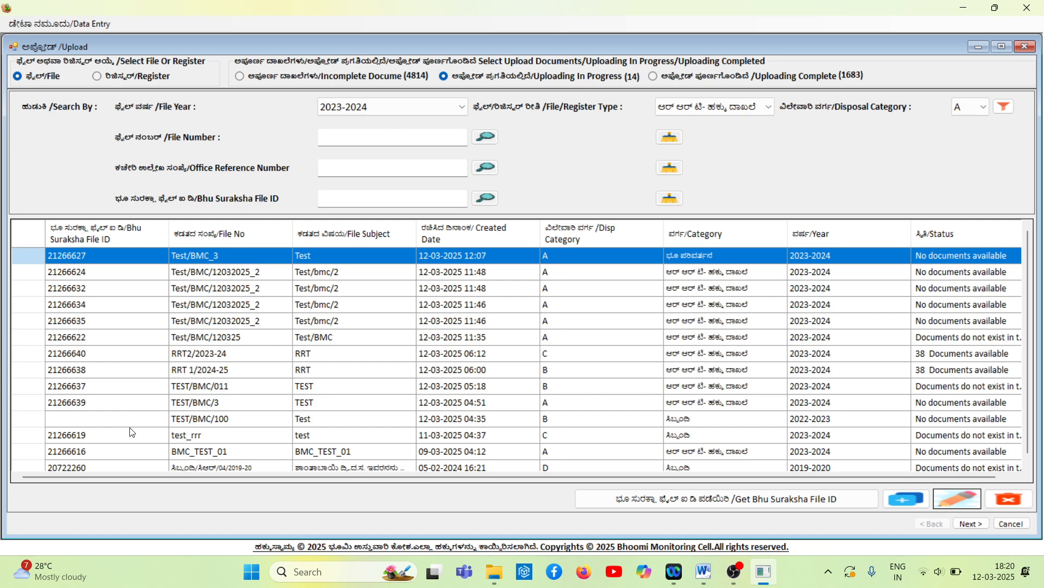
- Generate a Bhu Suraksha File ID for the file TEST/BMC/100 and acknowledge the message
{"action": "left_click", "coordinate": [24, 422]}
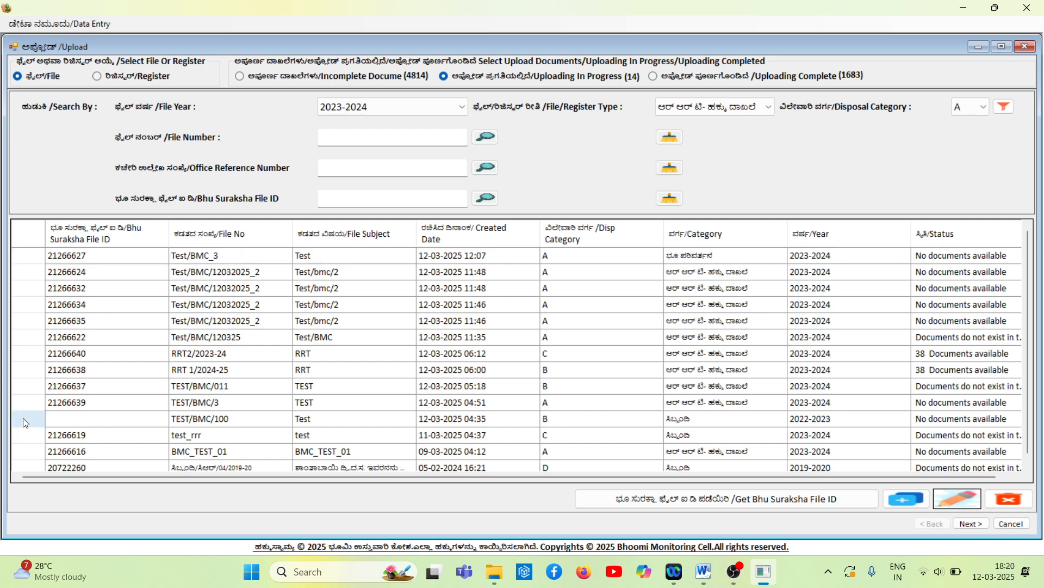
{"action": "left_click", "coordinate": [25, 422]}
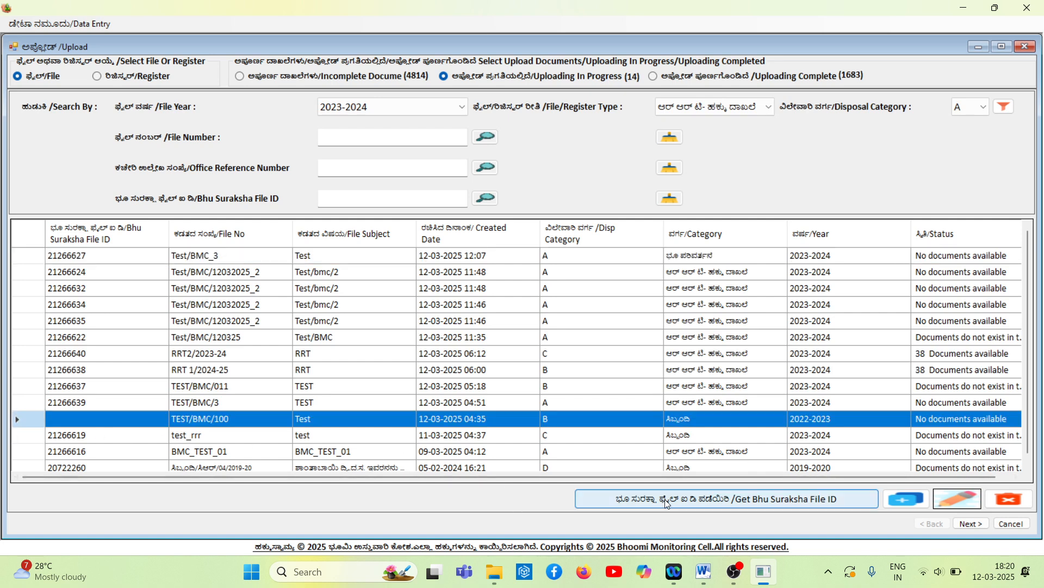
{"action": "left_click", "coordinate": [753, 500]}
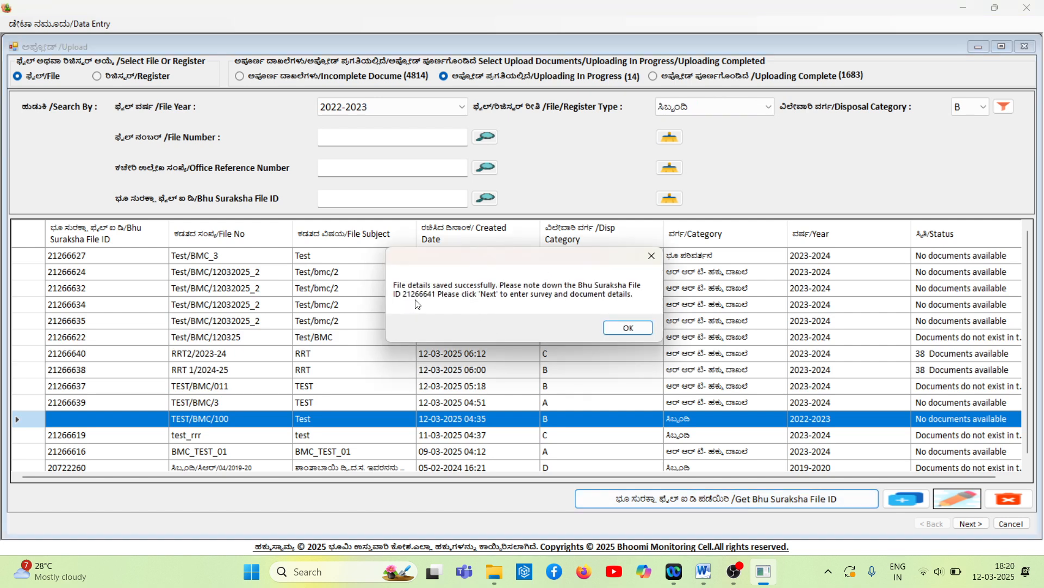
{"action": "left_click", "coordinate": [632, 328]}
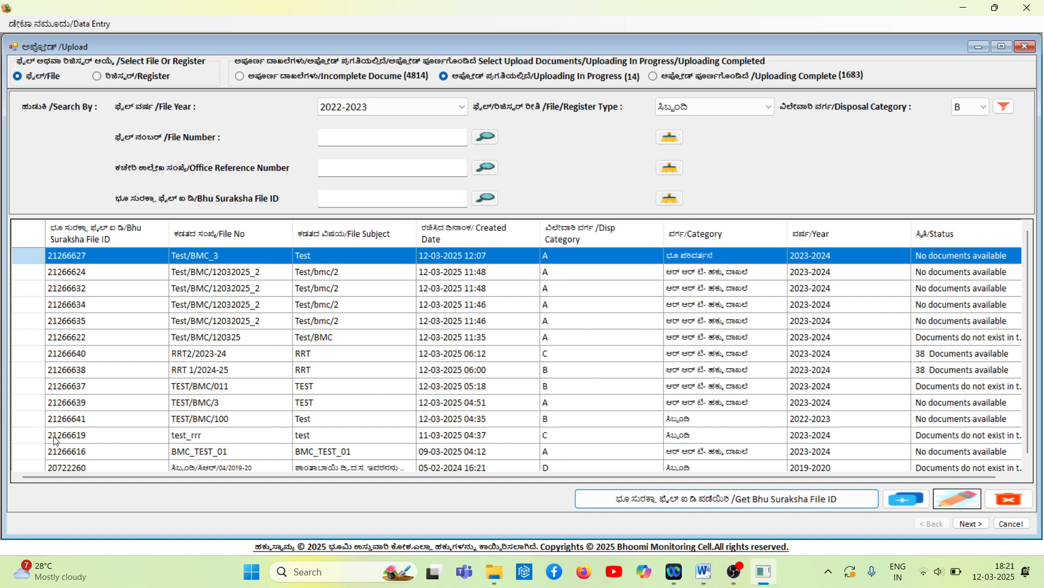
- Open TEST/BMC/100 for editing, look through its file, survey number and document details pages, and return to the file list
{"action": "left_click", "coordinate": [38, 424]}
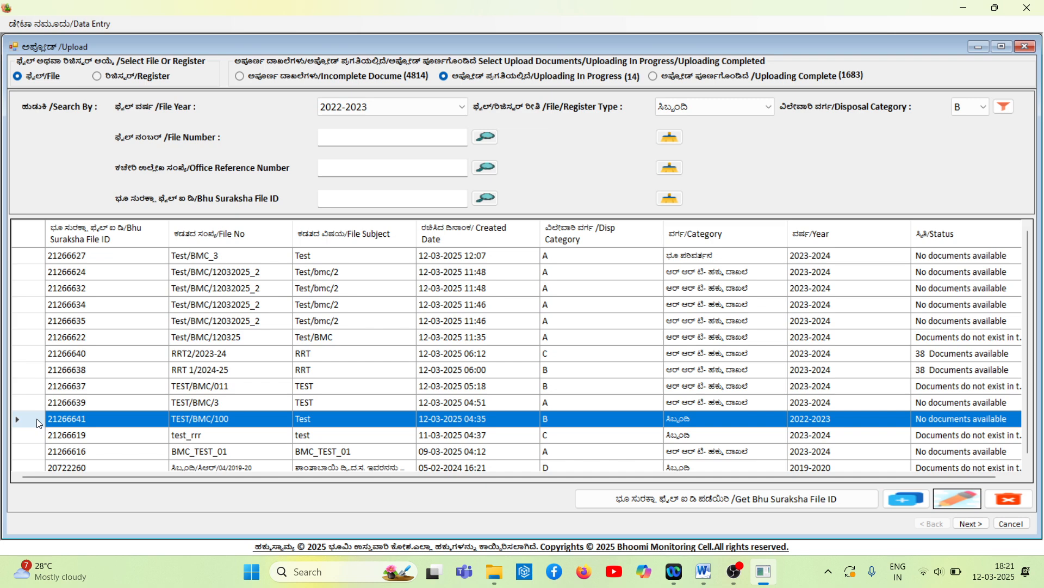
{"action": "left_click", "coordinate": [961, 500]}
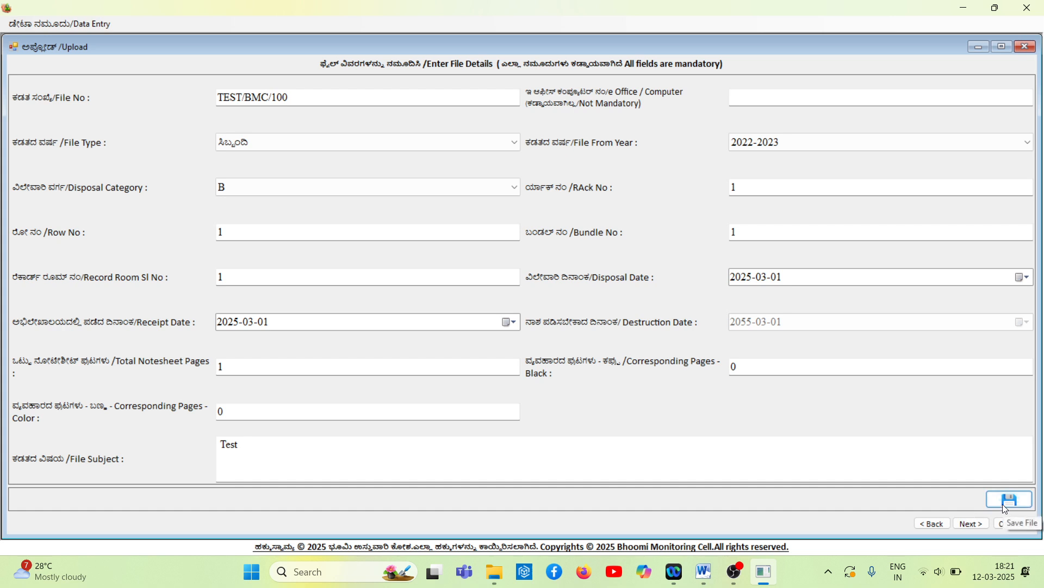
{"action": "left_click", "coordinate": [980, 523]}
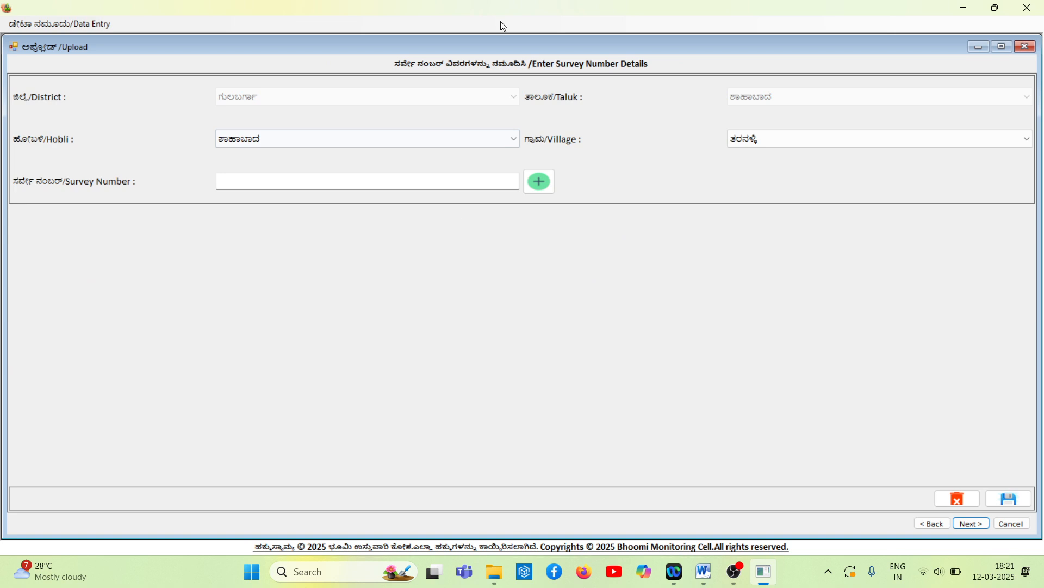
{"action": "left_click", "coordinate": [974, 525]}
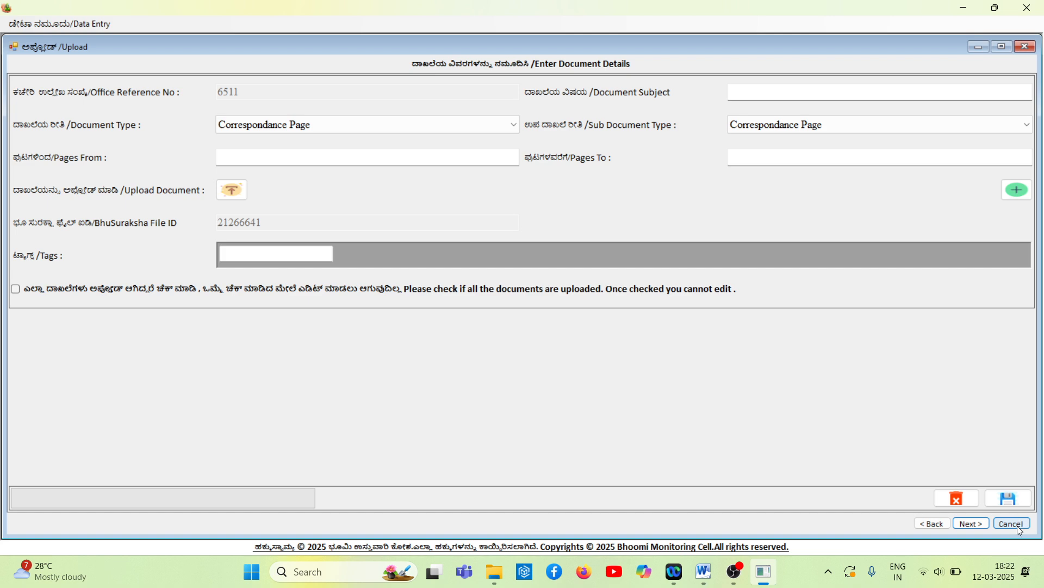
{"action": "left_click", "coordinate": [936, 524]}
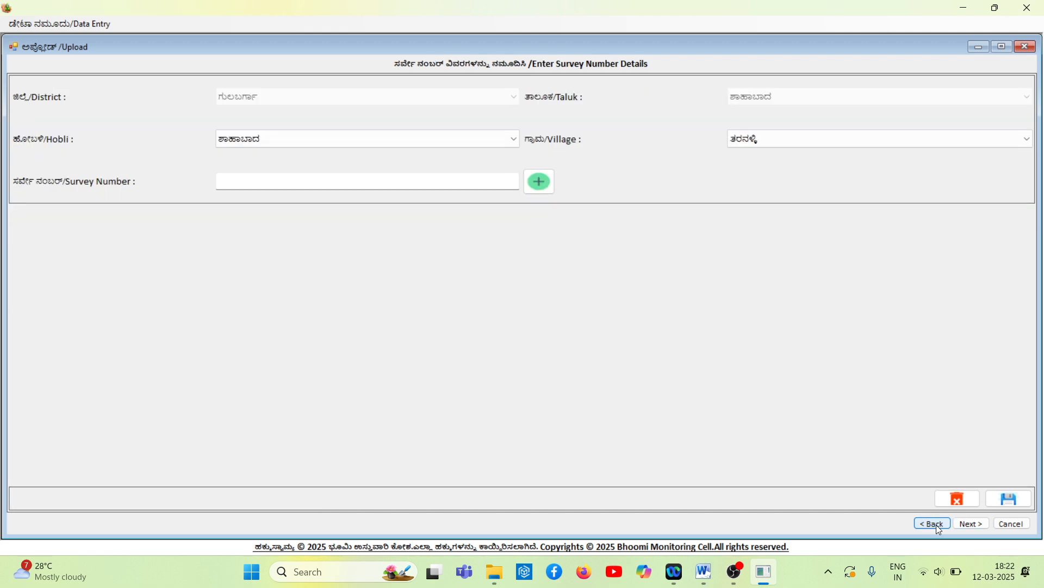
{"action": "left_click", "coordinate": [936, 524]}
{"action": "left_click", "coordinate": [935, 525]}
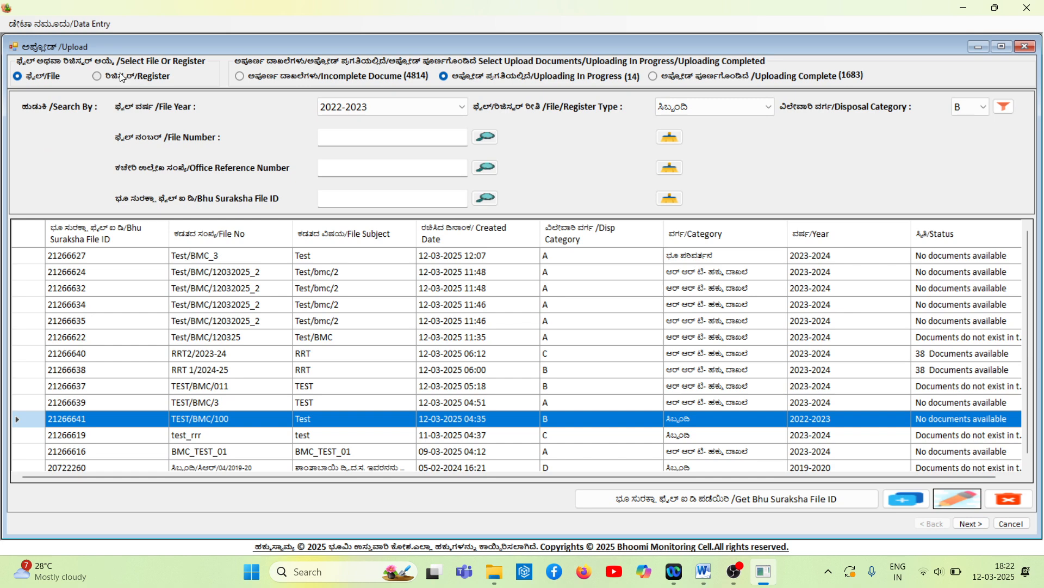
- Select the register Test/Vol1/120325 among those with Uploading In Progress, and close the upload window and the program
{"action": "left_click", "coordinate": [97, 77]}
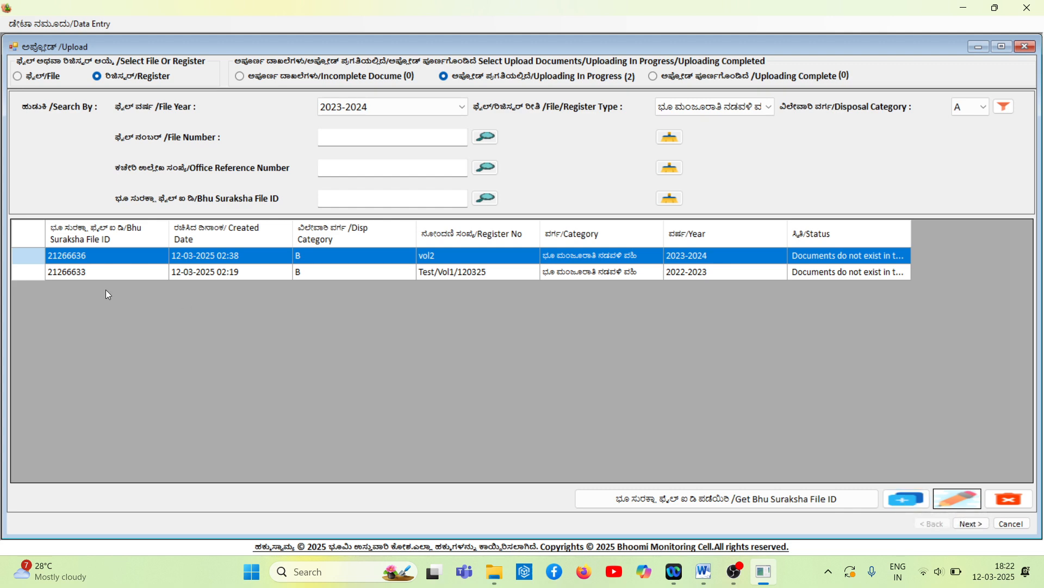
{"action": "left_click", "coordinate": [35, 273]}
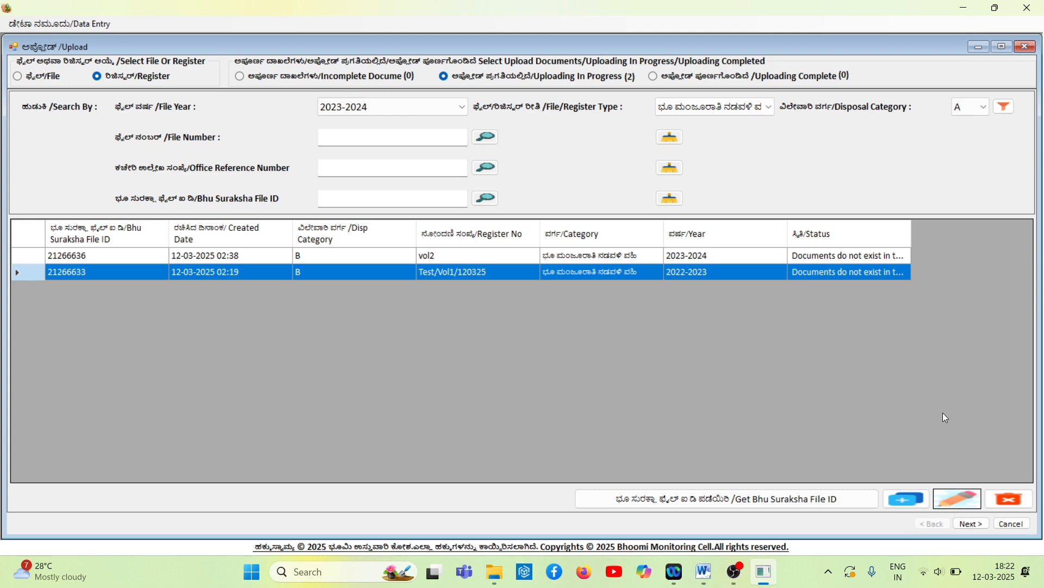
{"action": "left_click", "coordinate": [1027, 47]}
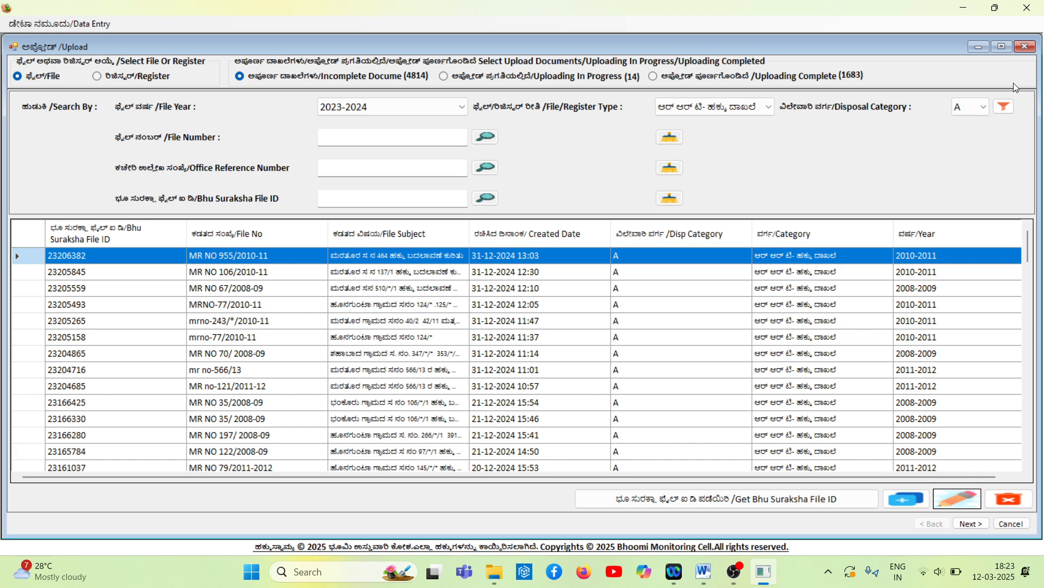
{"action": "left_click", "coordinate": [1030, 9]}
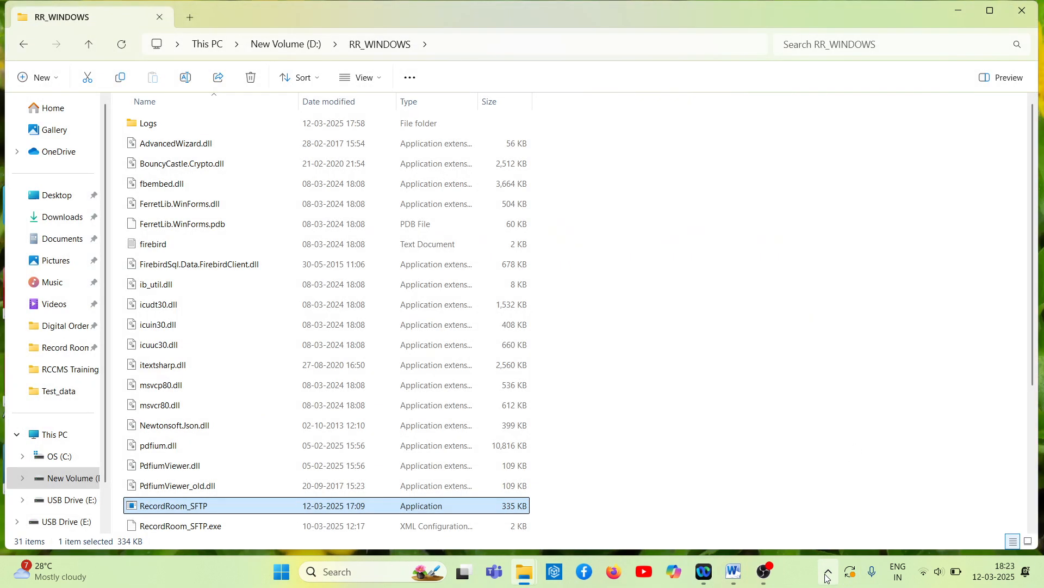